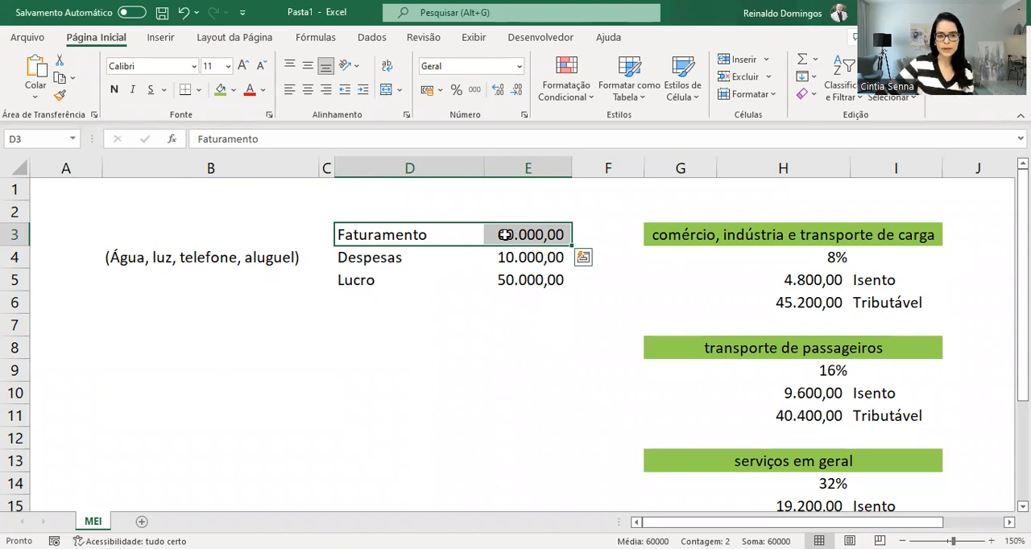
Review the Faturamento and Despesas amounts and the formula behind Lucro
{"action": "left_click_drag", "start_coordinate": [409, 260], "coordinate": [500, 264]}
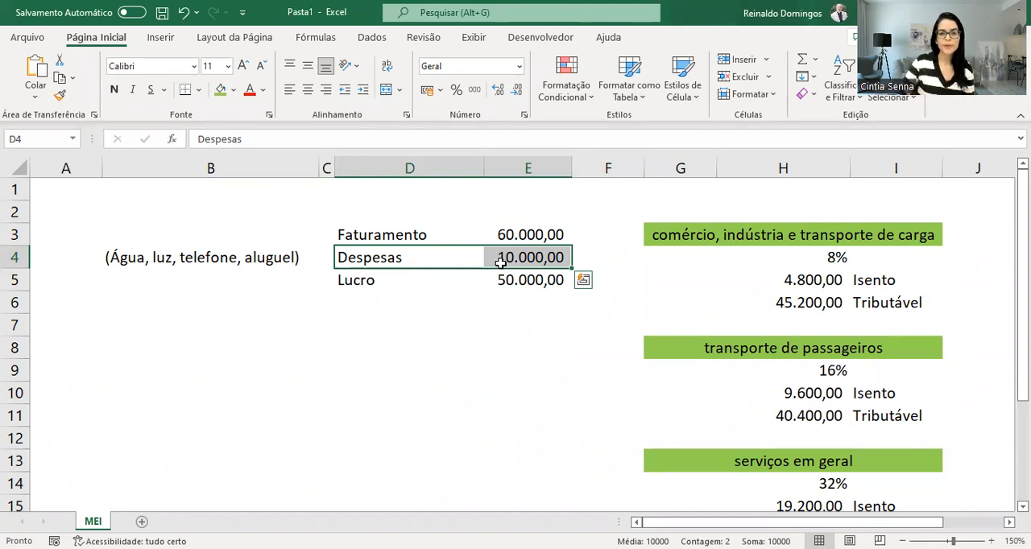
{"action": "left_click", "coordinate": [531, 235]}
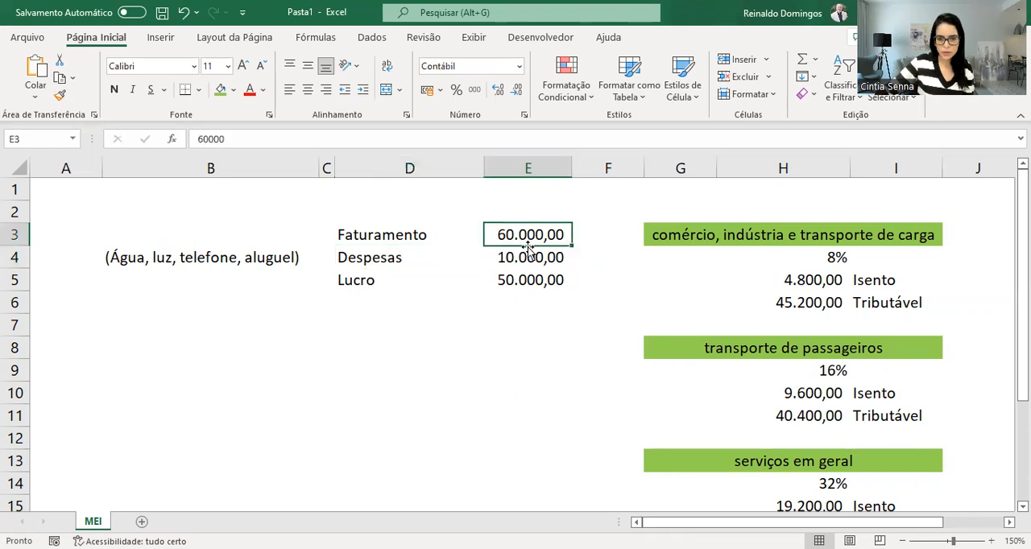
{"action": "left_click", "coordinate": [526, 260]}
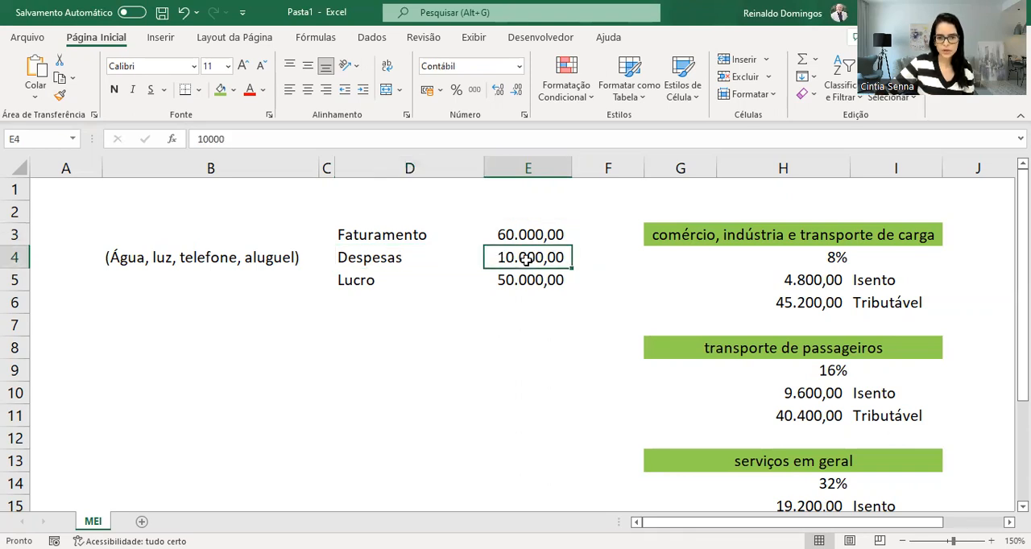
{"action": "left_click", "coordinate": [526, 280]}
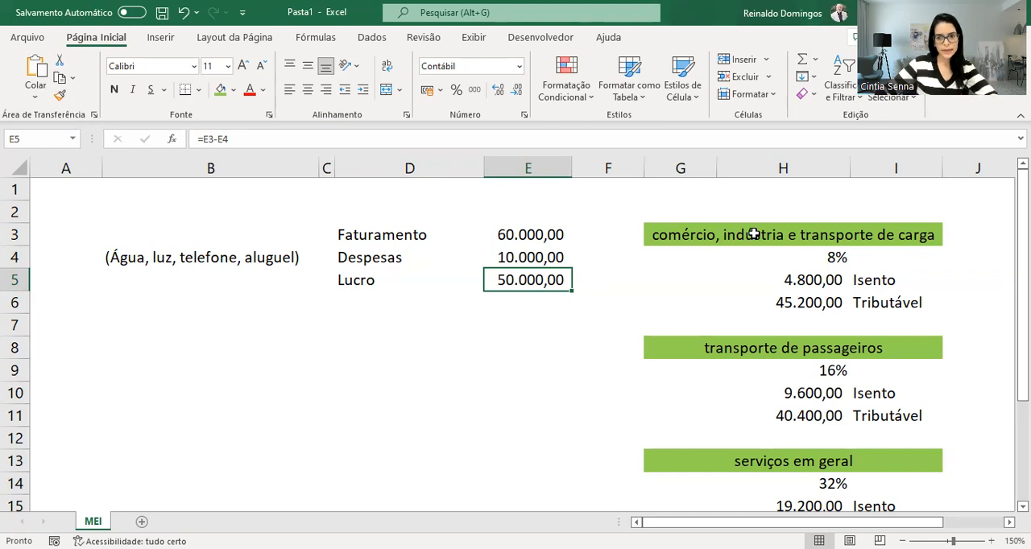
Examine the exemption rate for comércio, indústria e transporte de carga and trace the formula of its Isento amount
{"action": "left_click", "coordinate": [753, 234]}
{"action": "left_click", "coordinate": [794, 256]}
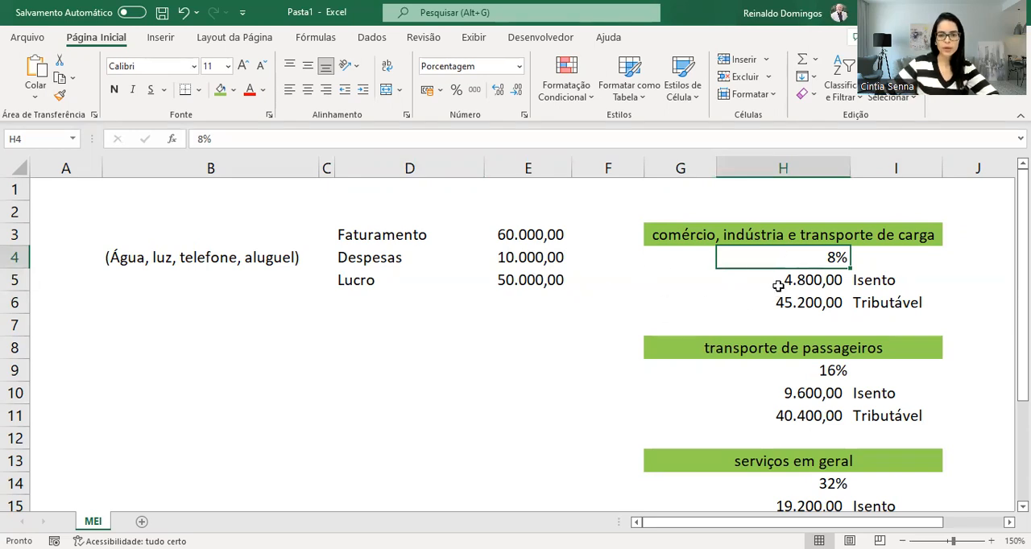
{"action": "left_click", "coordinate": [778, 286]}
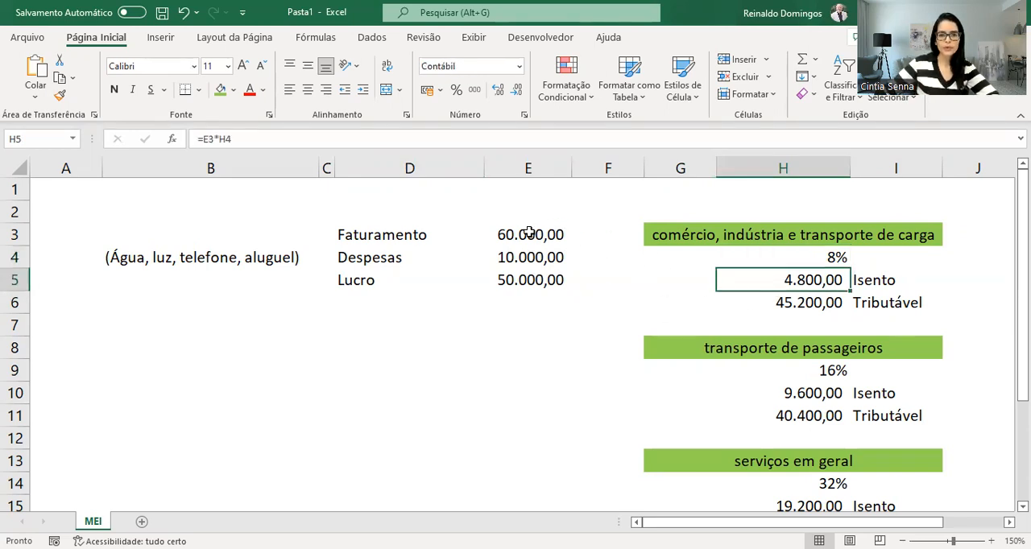
{"action": "left_click", "coordinate": [529, 232]}
{"action": "left_click", "coordinate": [817, 280]}
{"action": "left_click", "coordinate": [652, 138]}
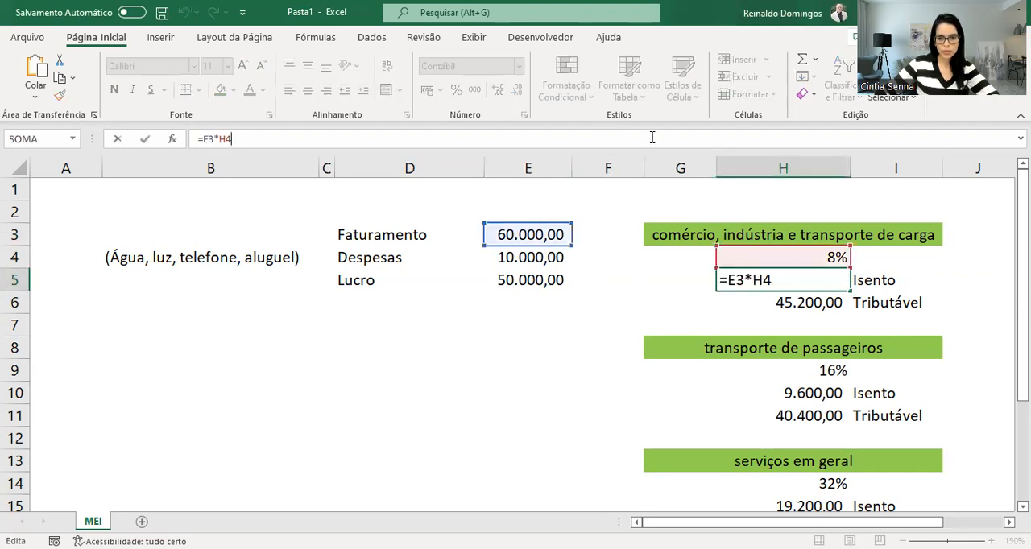
{"action": "left_click", "coordinate": [748, 292]}
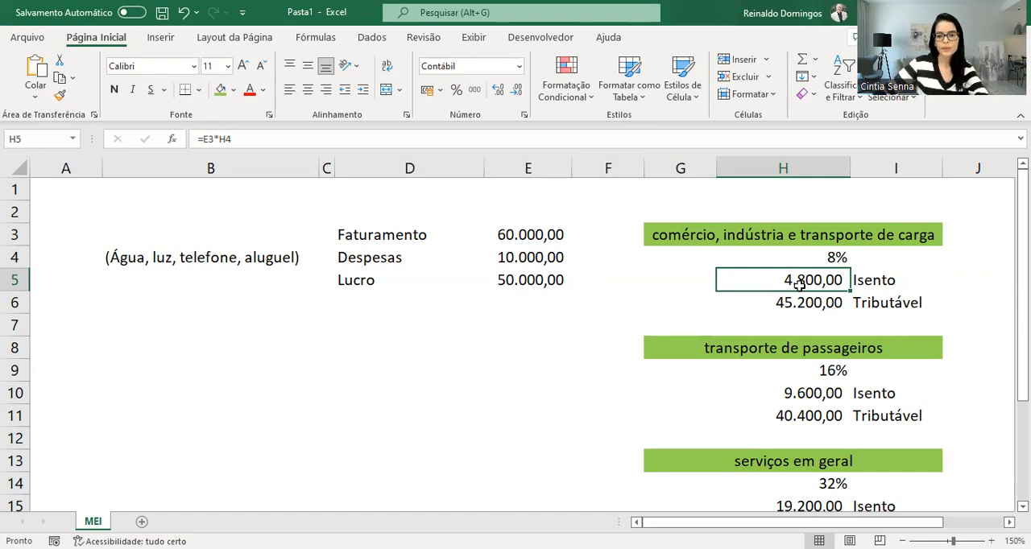
Compare Lucro with the Isento and Tributável amounts for comércio, indústria e transporte de carga
{"action": "left_click", "coordinate": [525, 280]}
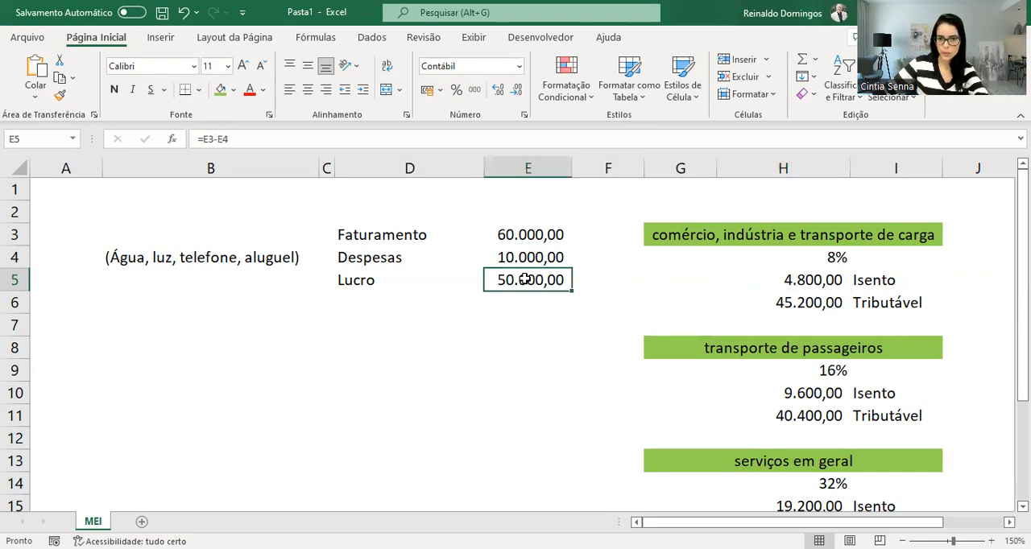
{"action": "left_click", "coordinate": [806, 280]}
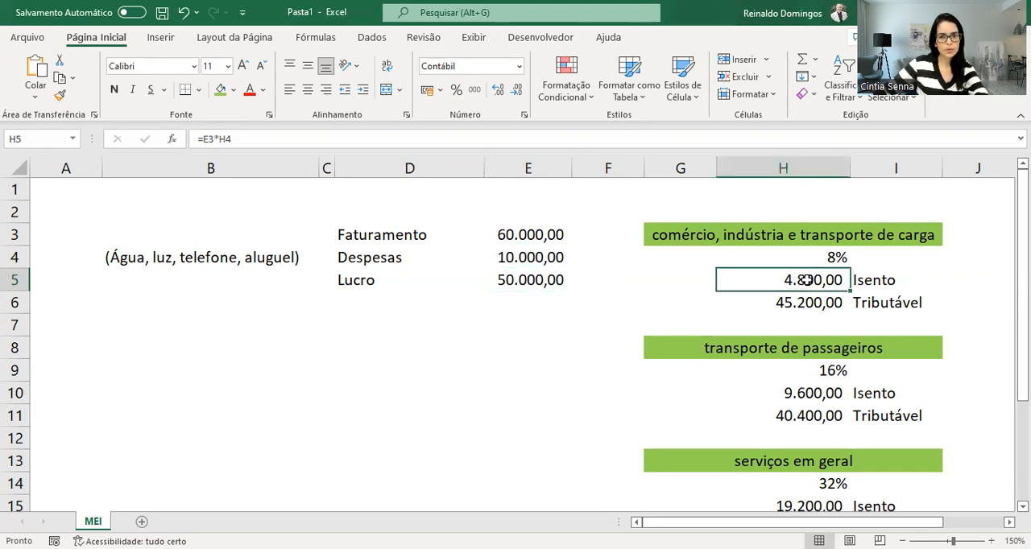
{"action": "left_click", "coordinate": [809, 304]}
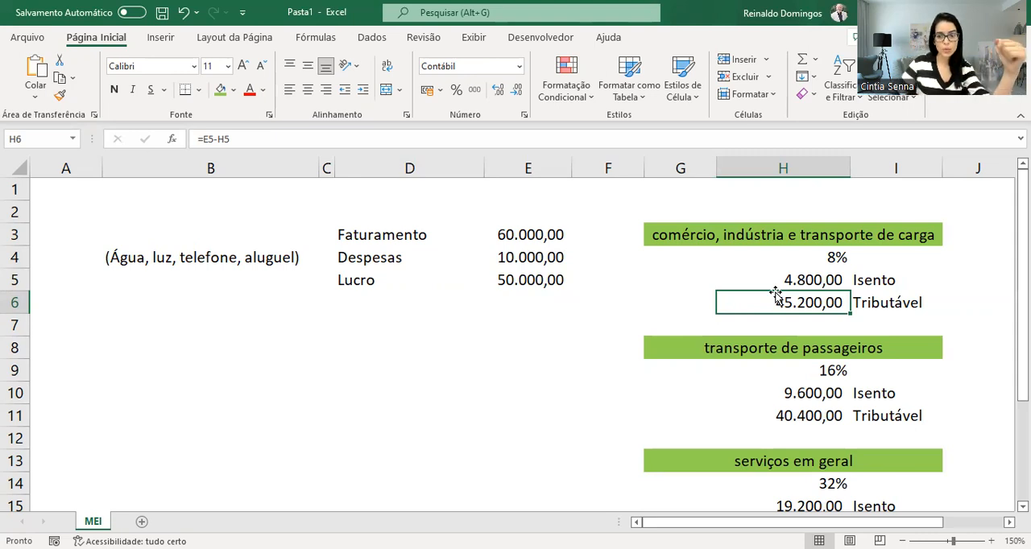
{"action": "left_click_drag", "start_coordinate": [871, 304], "coordinate": [760, 300]}
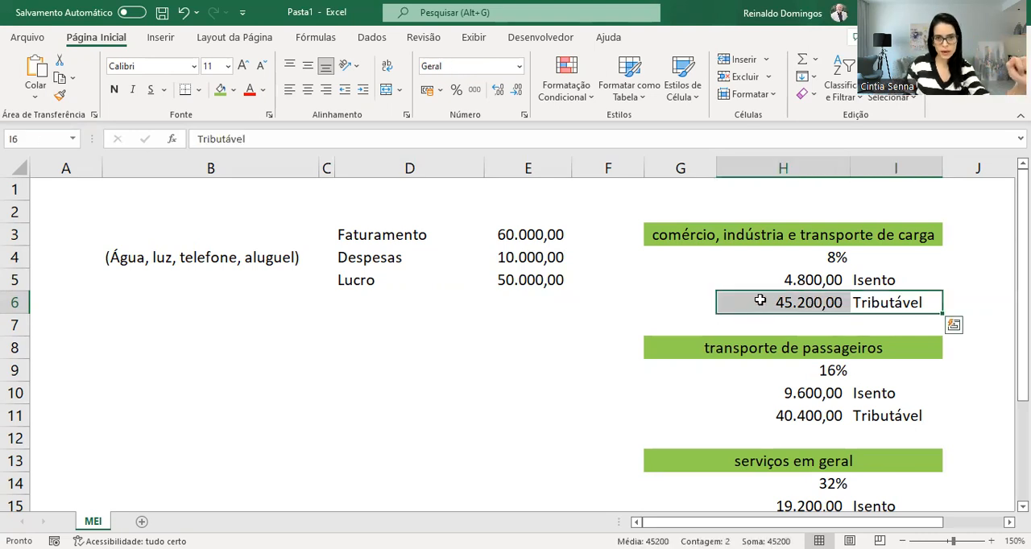
Check the Tributável limit in the Obrigatório section for mandatory filing
{"action": "scroll", "coordinate": [556, 322], "scroll_direction": "down", "scroll_amount": 2}
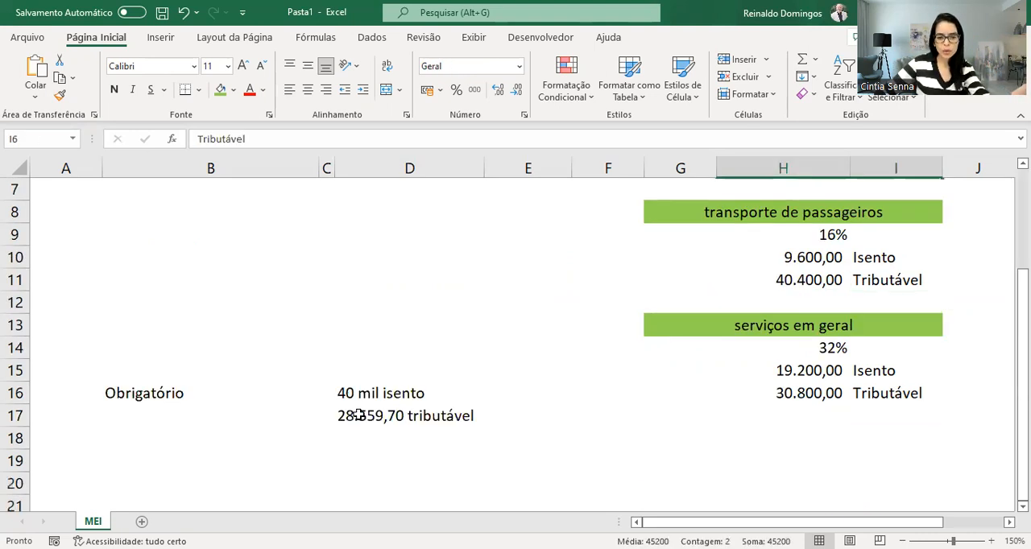
{"action": "left_click", "coordinate": [364, 414]}
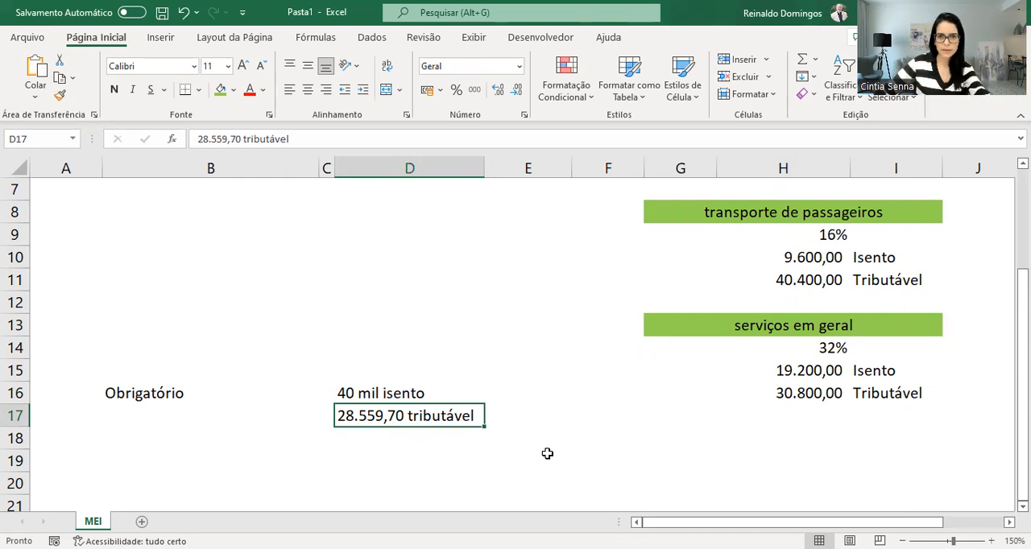
{"action": "scroll", "coordinate": [547, 453], "scroll_direction": "up", "scroll_amount": 2}
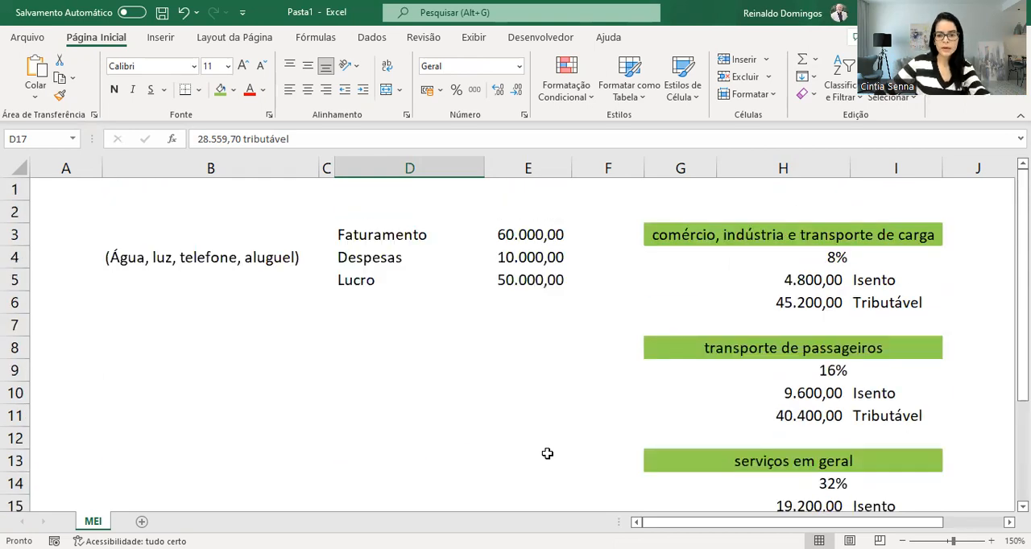
Compare the transporte de passageiros rate with the comércio rate and trace the formula of its Isento amount
{"action": "left_click", "coordinate": [771, 349]}
{"action": "left_click", "coordinate": [780, 368]}
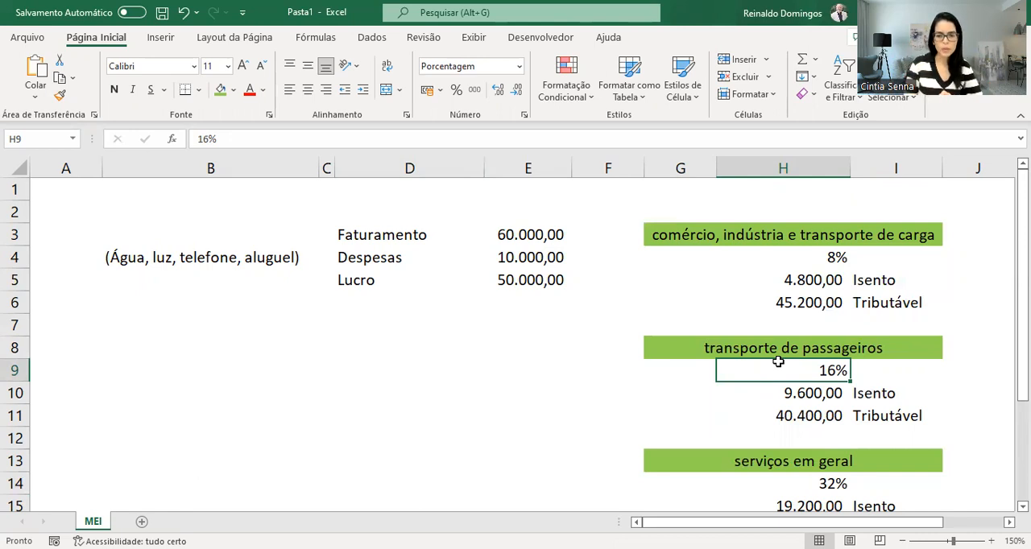
{"action": "left_click", "coordinate": [827, 258]}
{"action": "left_click", "coordinate": [830, 371]}
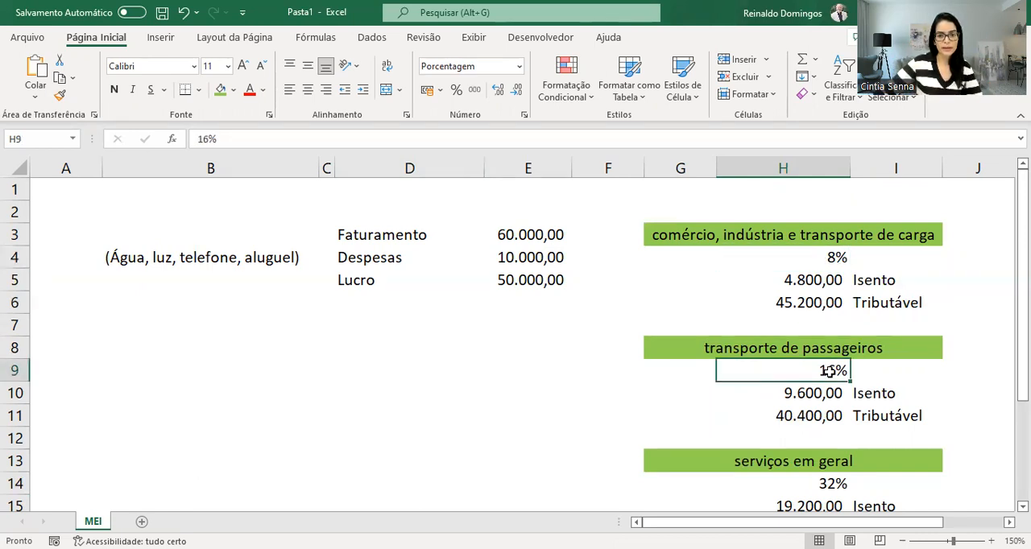
{"action": "left_click", "coordinate": [796, 393]}
{"action": "left_click", "coordinate": [282, 141]}
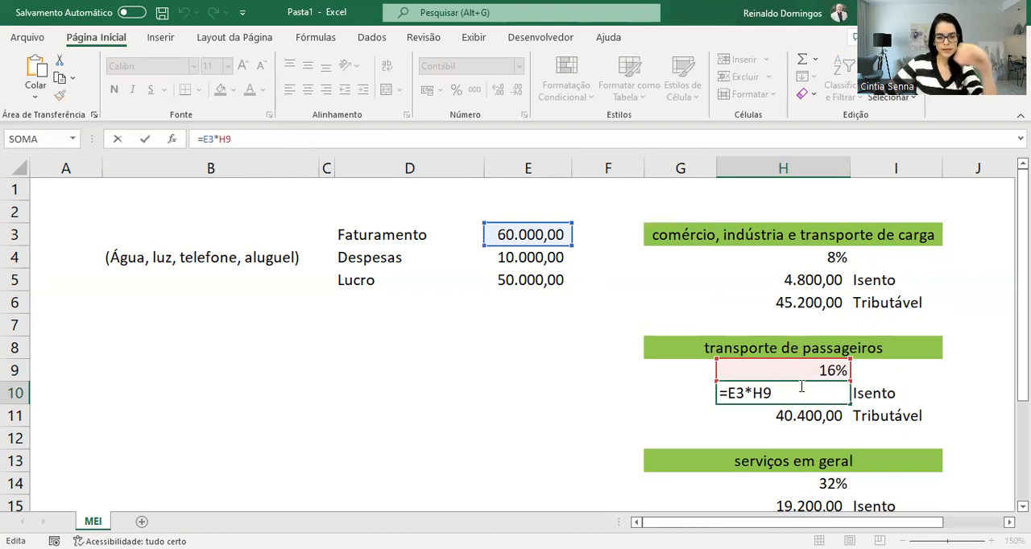
{"action": "key", "text": "ctrl+Return"}
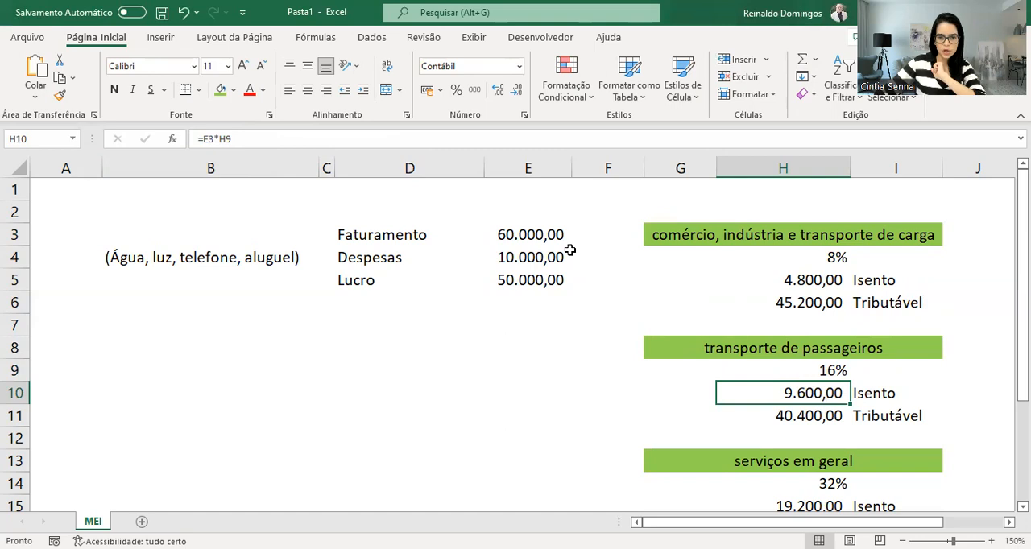
Check how the Tributável amount for transporte de passageiros derives from Lucro and the Isento amount
{"action": "left_click", "coordinate": [511, 279]}
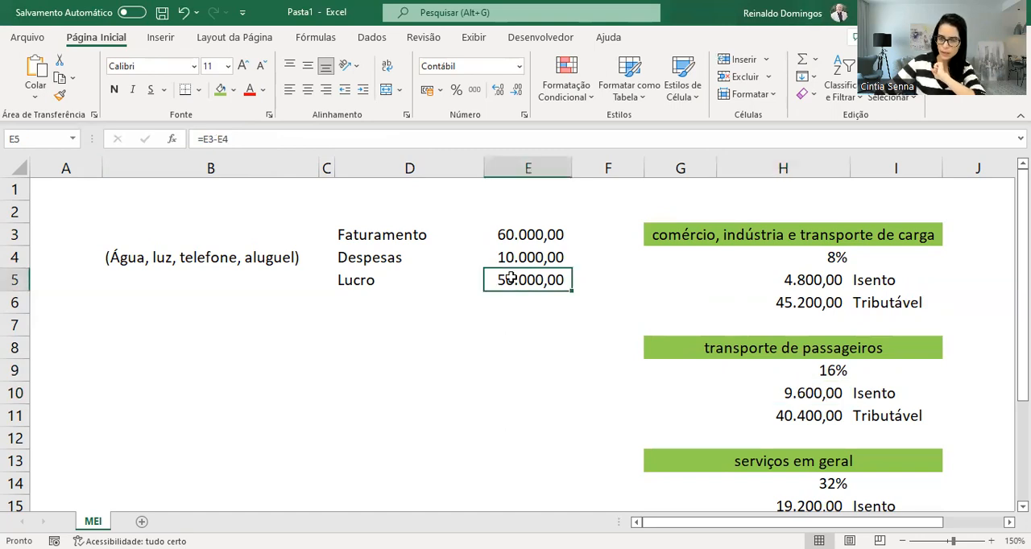
{"action": "left_click", "coordinate": [804, 393]}
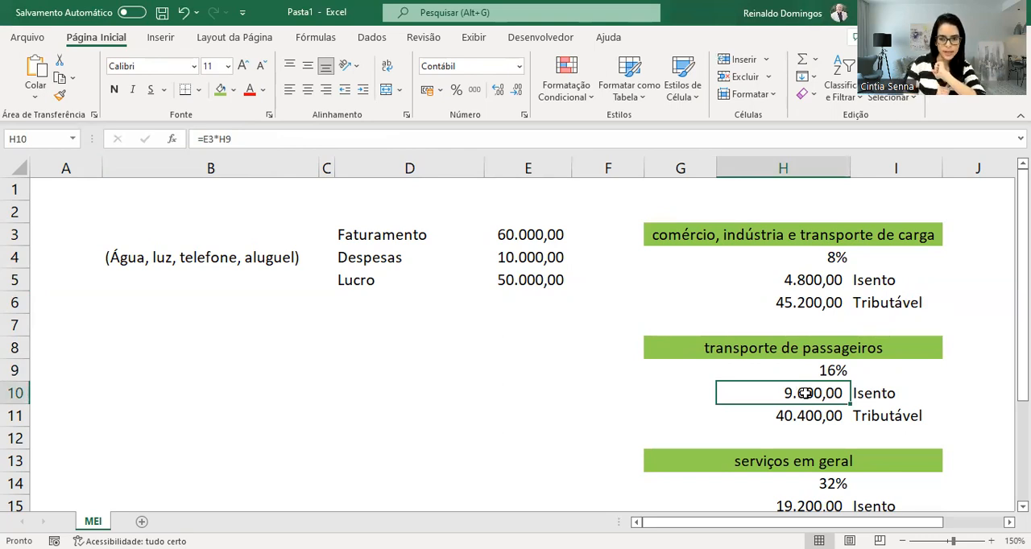
{"action": "key", "text": "Down"}
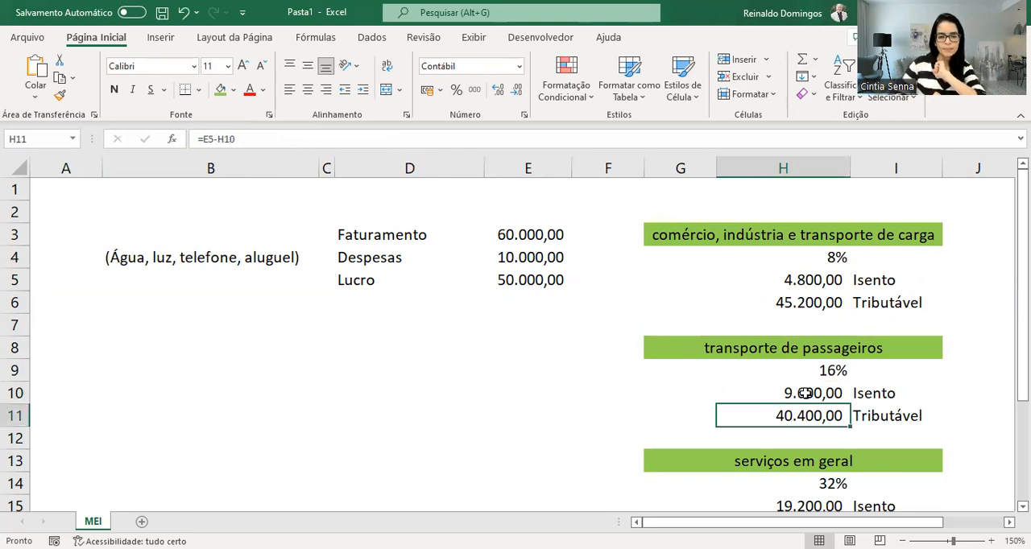
{"action": "left_click", "coordinate": [800, 392]}
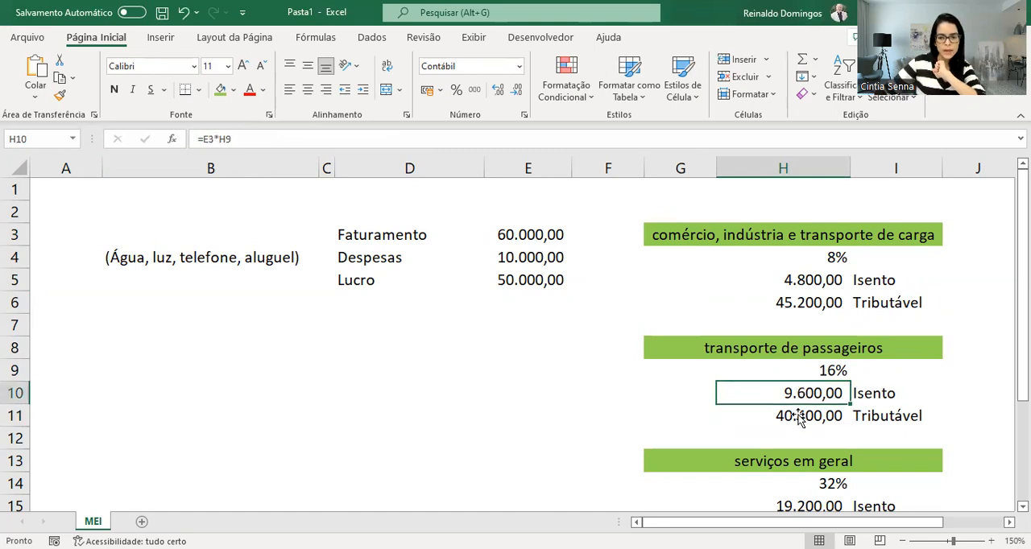
{"action": "left_click", "coordinate": [824, 415]}
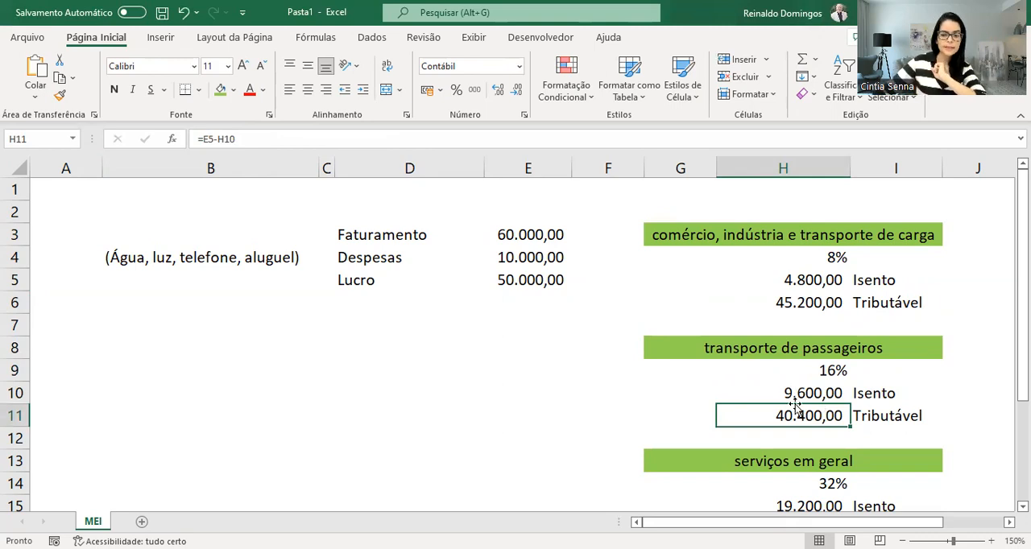
Examine the serviços em geral rate and trace how its Isento amount is calculated from Faturamento
{"action": "scroll", "coordinate": [795, 409], "scroll_direction": "down", "scroll_amount": 2}
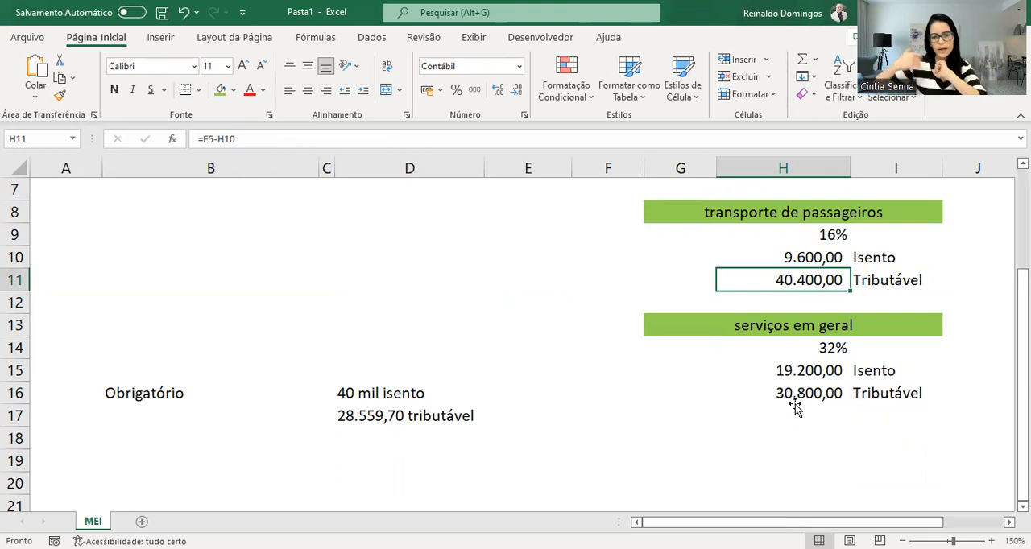
{"action": "left_click", "coordinate": [836, 344]}
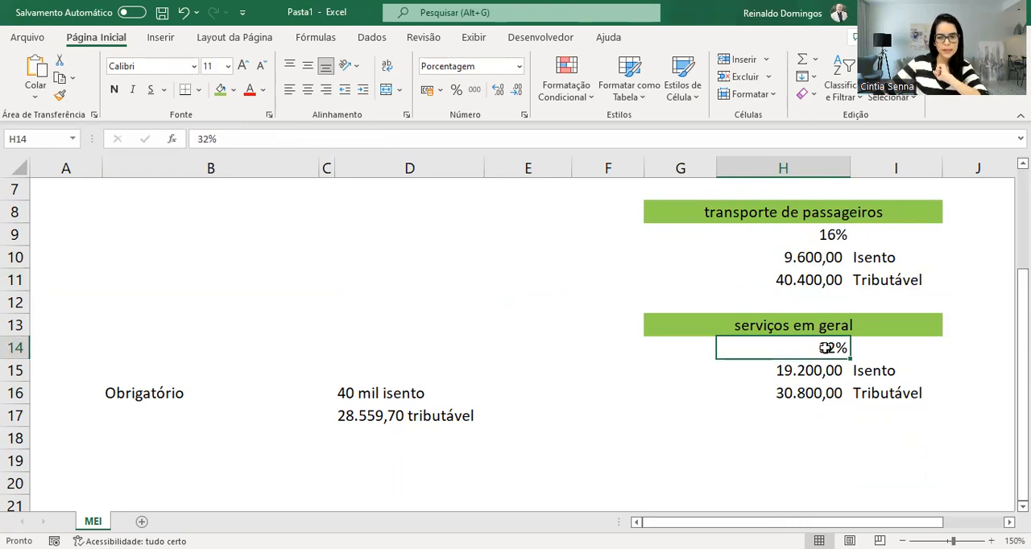
{"action": "scroll", "coordinate": [825, 348], "scroll_direction": "up", "scroll_amount": 2}
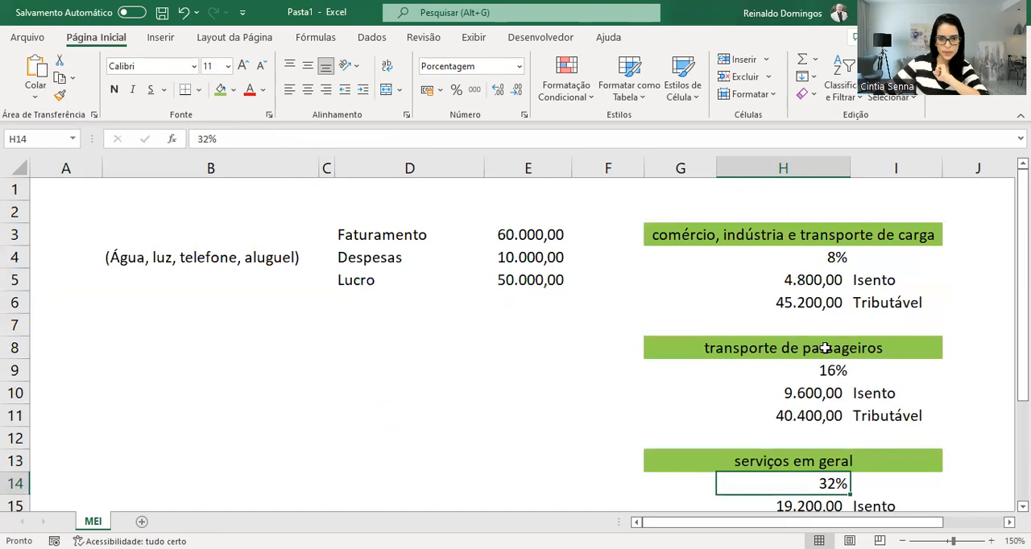
{"action": "left_click", "coordinate": [538, 235]}
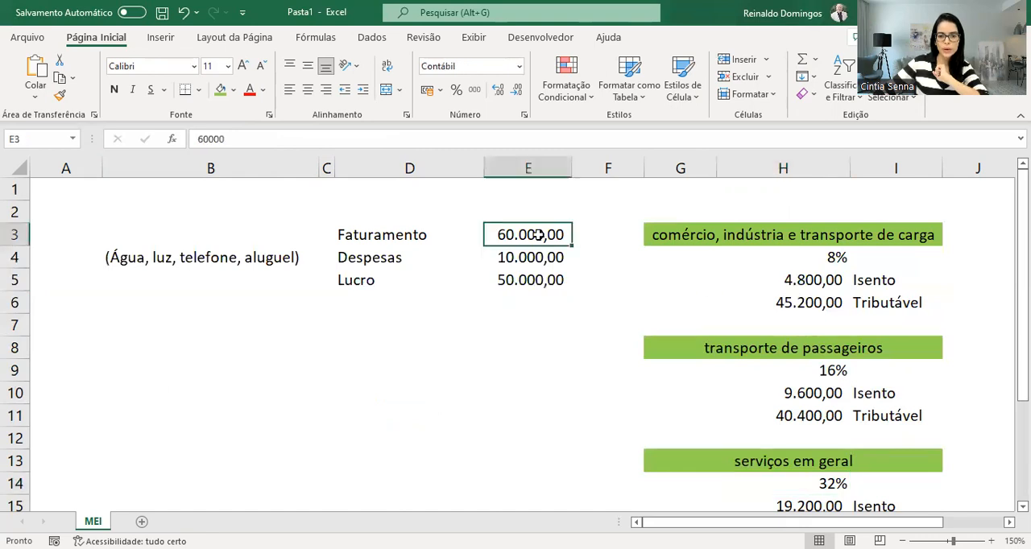
{"action": "left_click", "coordinate": [821, 501]}
{"action": "left_click", "coordinate": [646, 140]}
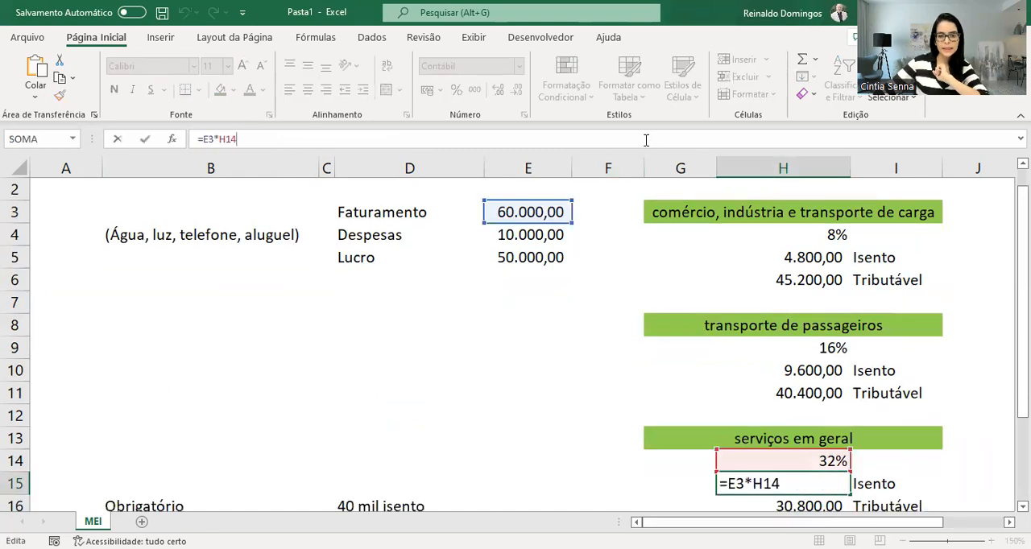
{"action": "key", "text": "Escape"}
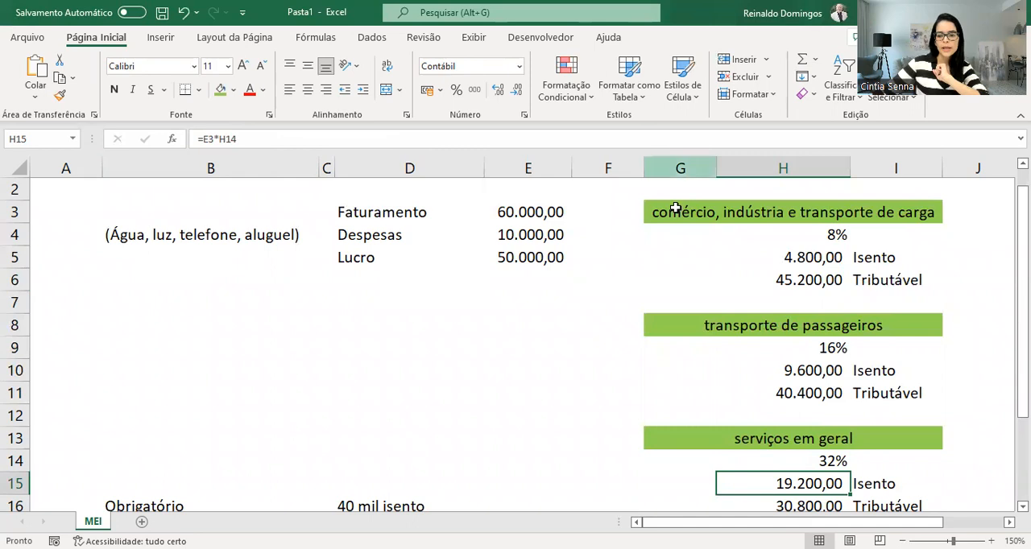
Check how the Tributável amount for serviços em geral derives from Lucro and the Isento amount
{"action": "left_click", "coordinate": [537, 264]}
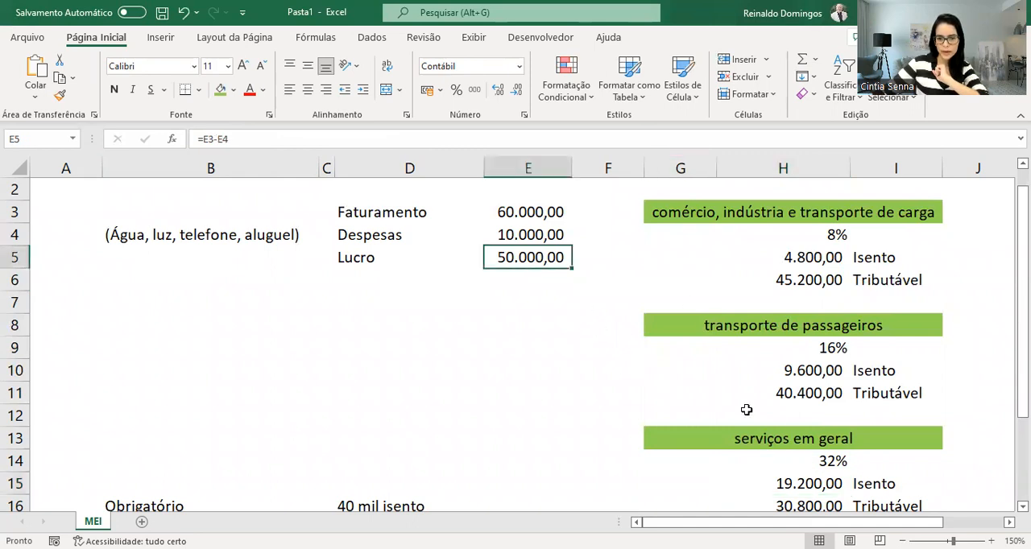
{"action": "left_click", "coordinate": [815, 484]}
{"action": "left_click", "coordinate": [815, 506]}
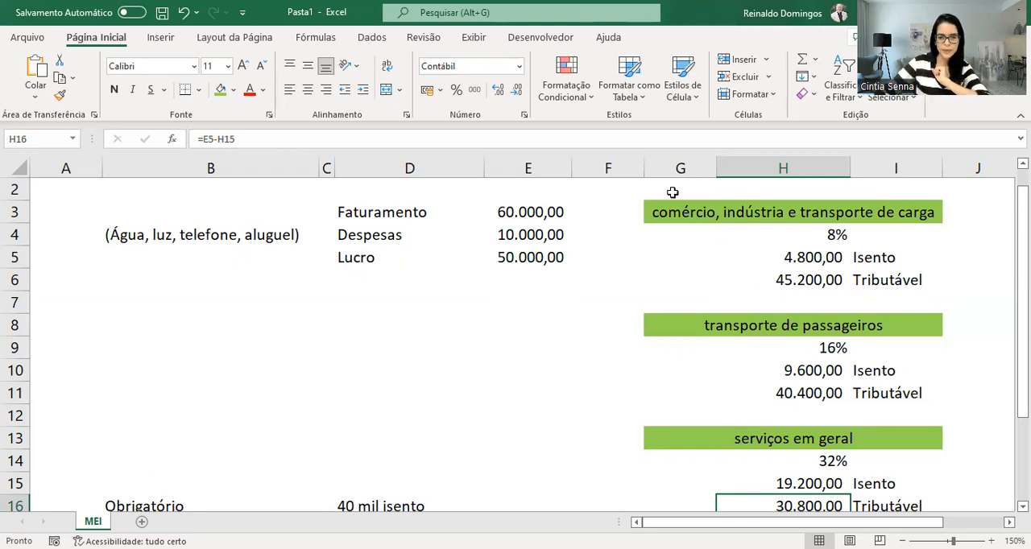
Set the Despesas amount to 20.000,00
{"action": "left_click", "coordinate": [530, 232]}
{"action": "type", "text": "20000"}
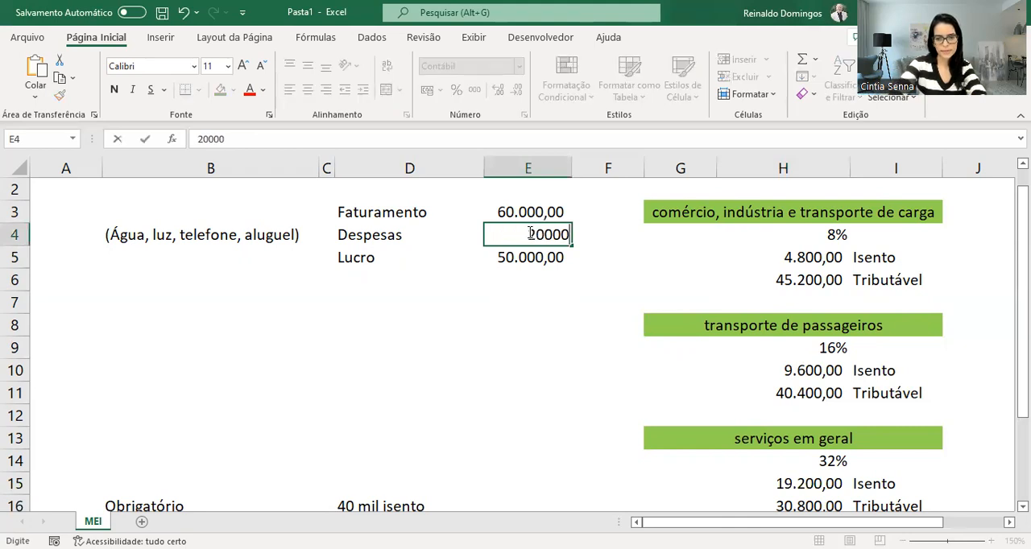
{"action": "key", "text": "Return"}
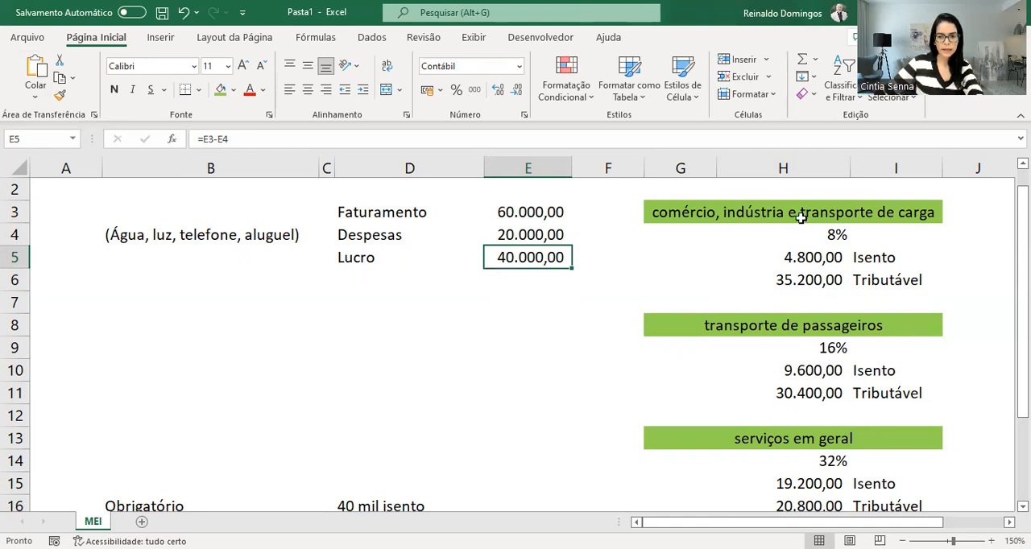
Compare the Tributável amounts of comércio, transporte de passageiros and serviços em geral under the current Despesas amount
{"action": "left_click", "coordinate": [822, 235]}
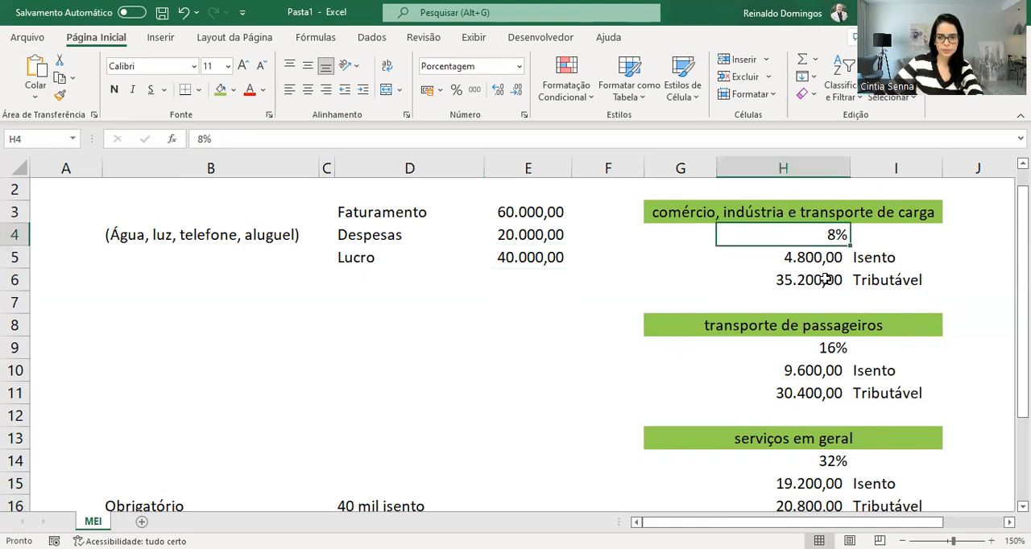
{"action": "left_click_drag", "start_coordinate": [826, 280], "coordinate": [868, 282]}
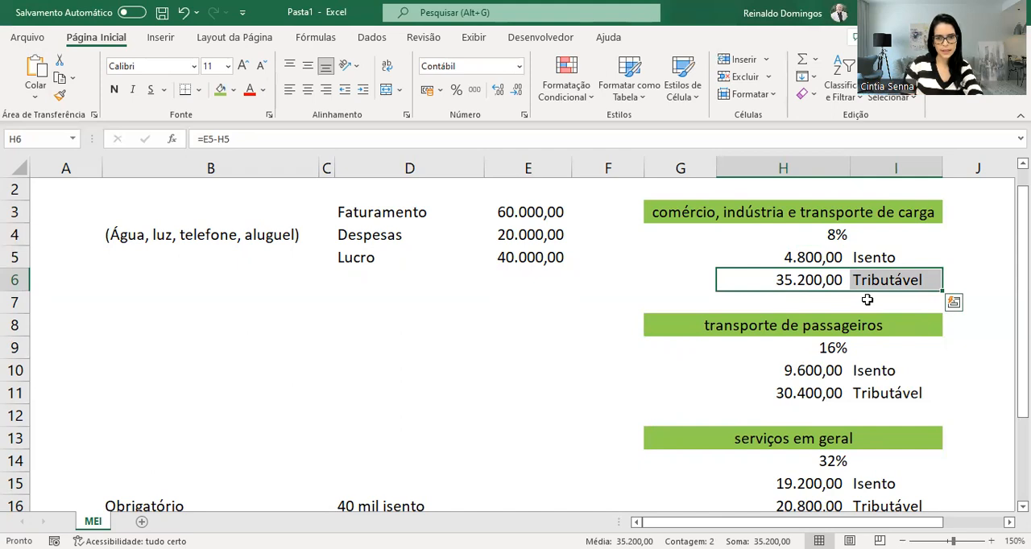
{"action": "left_click_drag", "start_coordinate": [824, 392], "coordinate": [875, 391]}
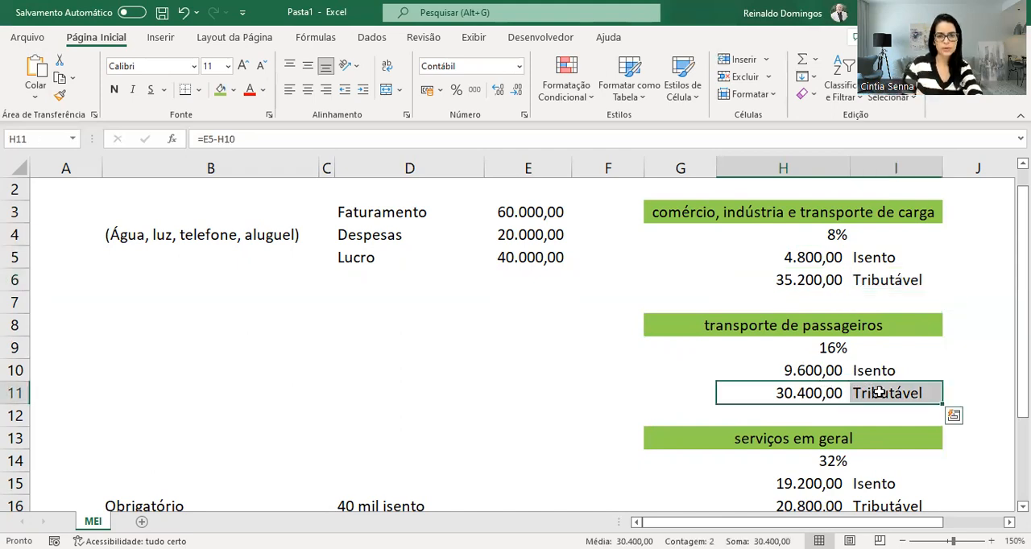
{"action": "scroll", "coordinate": [880, 392], "scroll_direction": "down", "scroll_amount": 1}
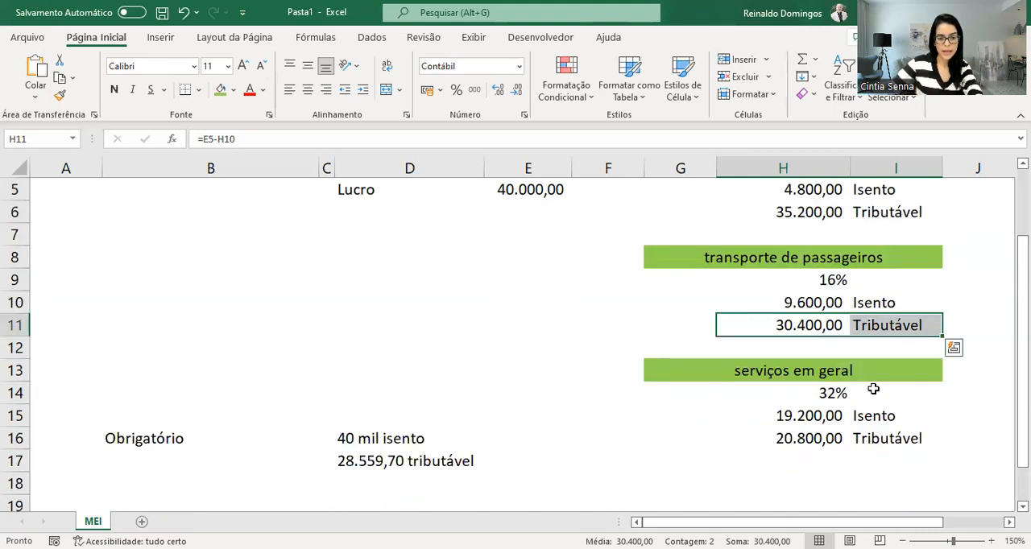
{"action": "left_click_drag", "start_coordinate": [828, 441], "coordinate": [867, 441]}
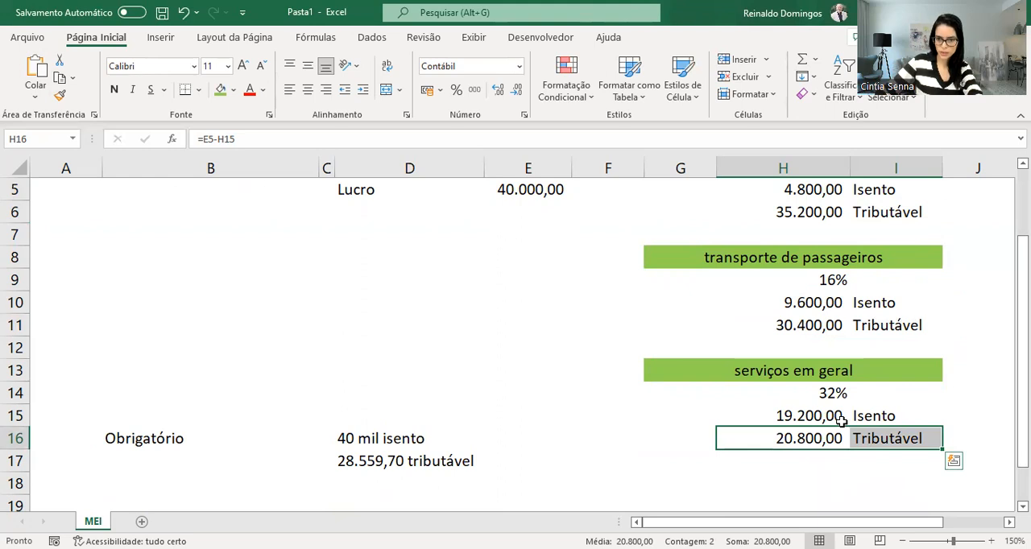
{"action": "scroll", "coordinate": [841, 420], "scroll_direction": "up", "scroll_amount": 2}
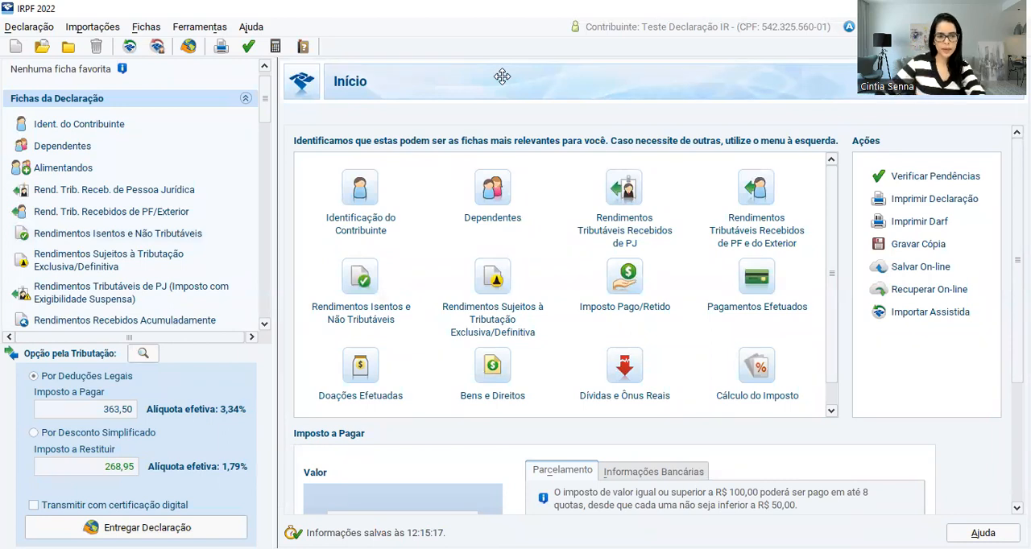
Switch to IRPF 2022 and start a new Rendimentos Isentos e Não Tributáveis entry of type 13, Rendimento de sócio ou titular de microempresa
{"action": "left_click", "coordinate": [134, 237]}
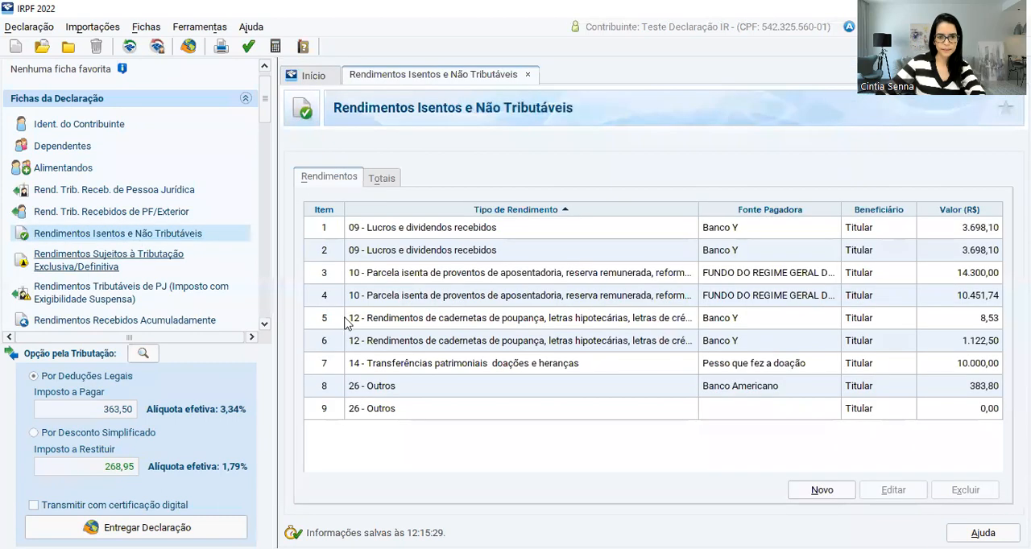
{"action": "left_click", "coordinate": [823, 491]}
{"action": "left_click", "coordinate": [932, 198]}
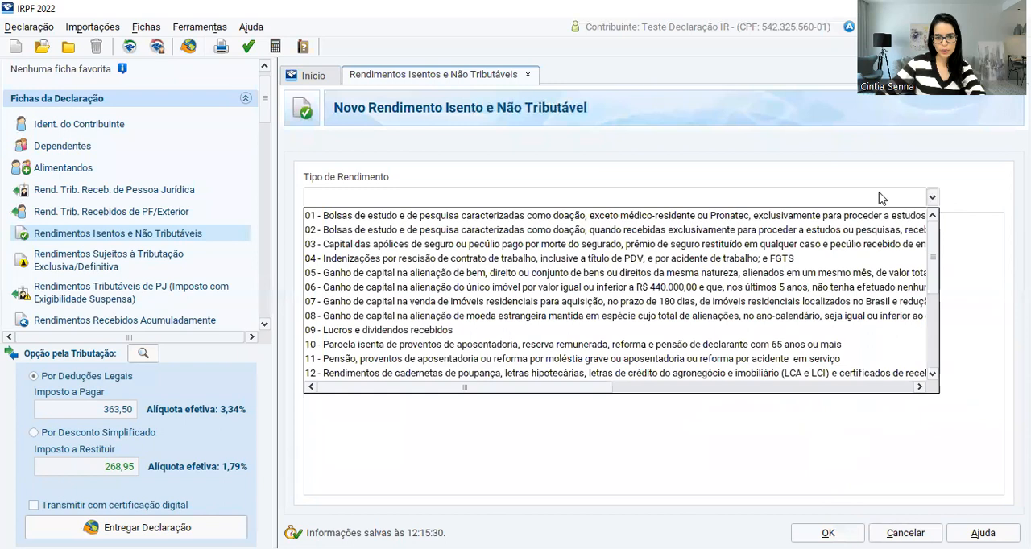
{"action": "scroll", "coordinate": [553, 320], "scroll_direction": "down", "scroll_amount": 1}
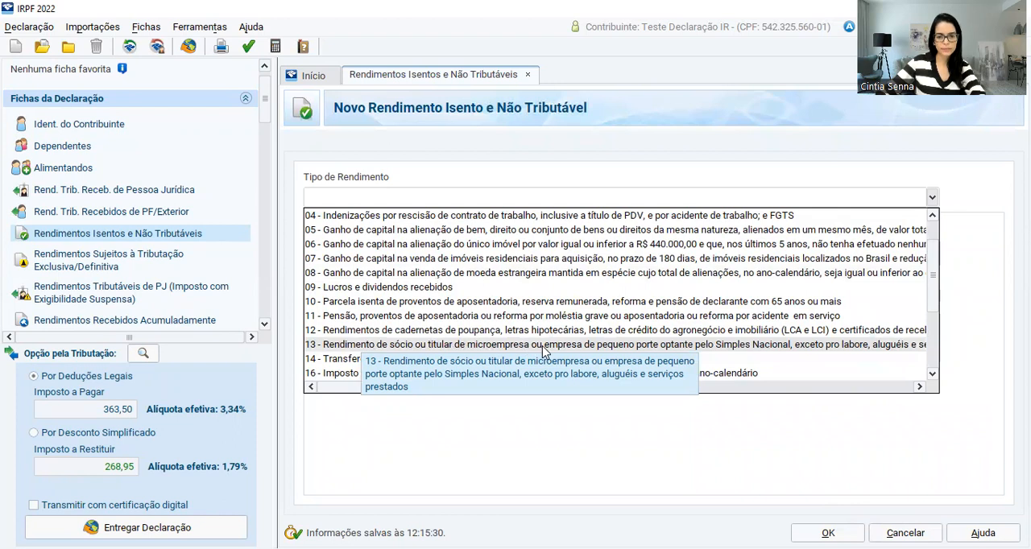
{"action": "left_click", "coordinate": [704, 345]}
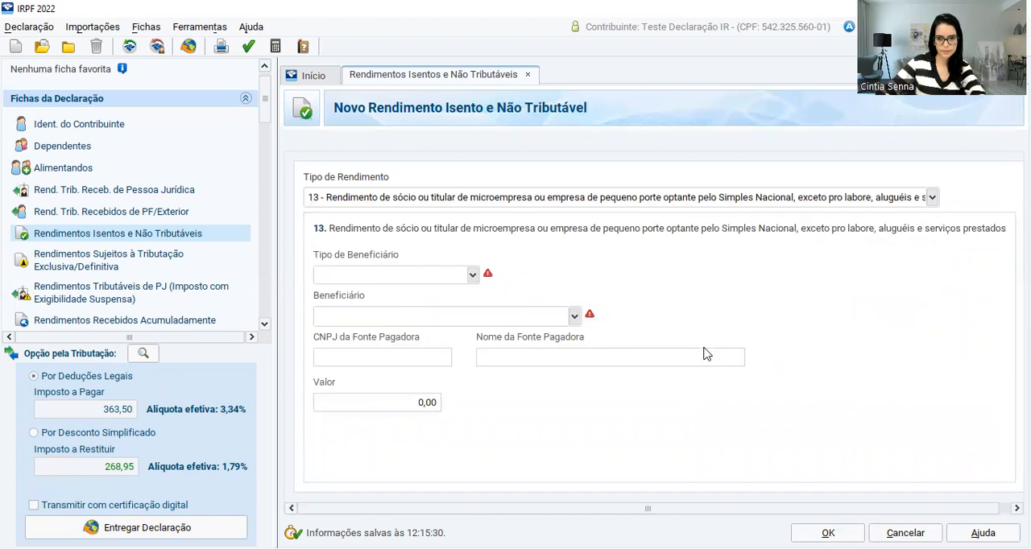
Set the exempt income's beneficiary type to Titular, paste the payer's CNPJ, and name the payer "MEI - NOME E CPF"
{"action": "left_click", "coordinate": [416, 282]}
{"action": "left_click", "coordinate": [403, 292]}
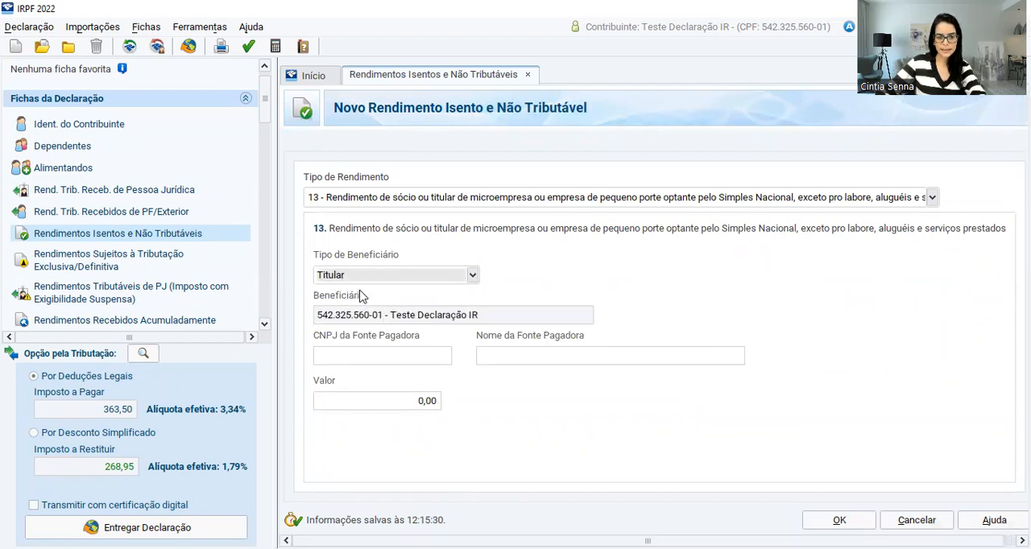
{"action": "left_click", "coordinate": [360, 358]}
{"action": "key", "text": "alt+Tab"}
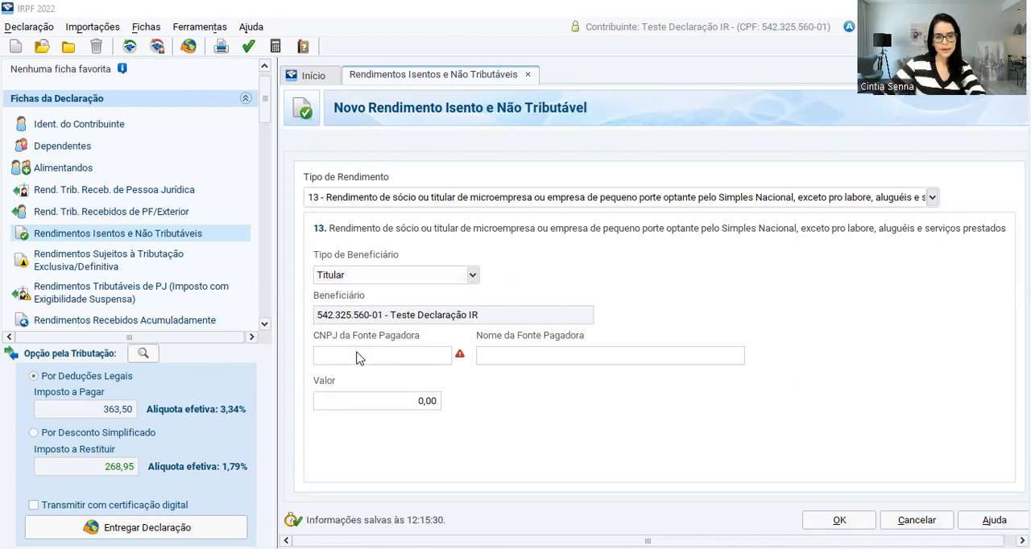
{"action": "left_click", "coordinate": [359, 358]}
{"action": "key", "text": "ctrl+v"}
{"action": "left_click", "coordinate": [485, 358]}
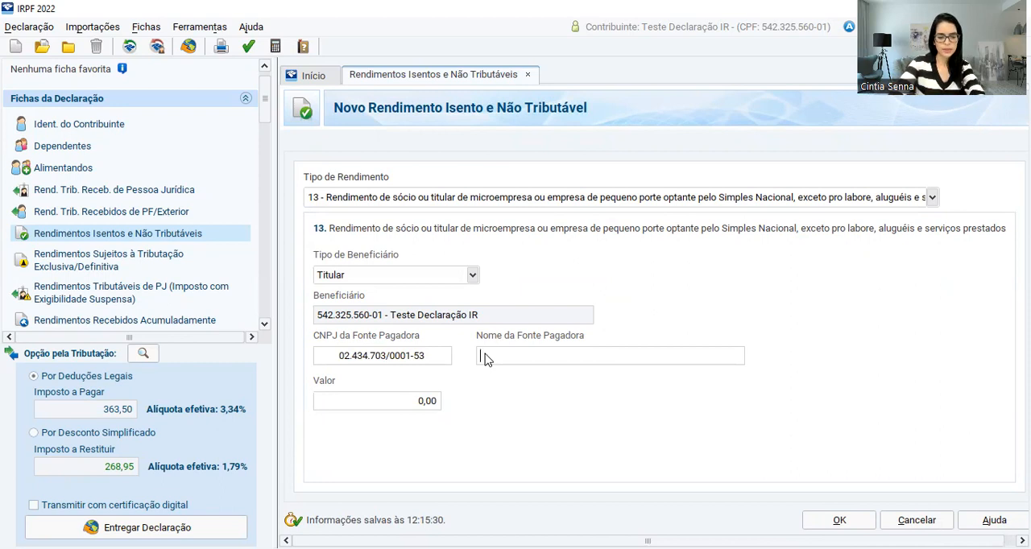
{"action": "type", "text": "MEI - NOME E CPF"}
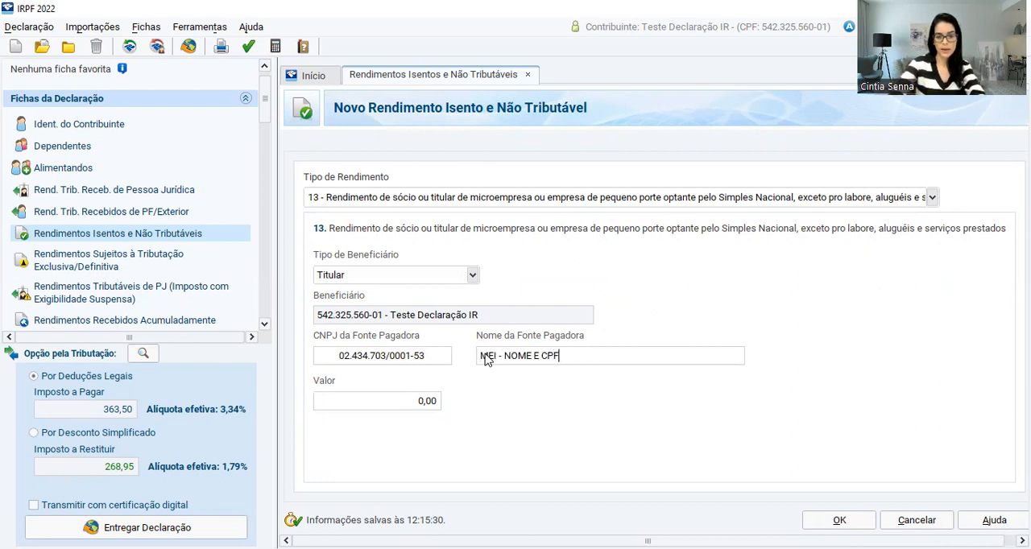
Set the exempt income's Valor to 19.200,00 and save the entry
{"action": "left_click", "coordinate": [429, 401]}
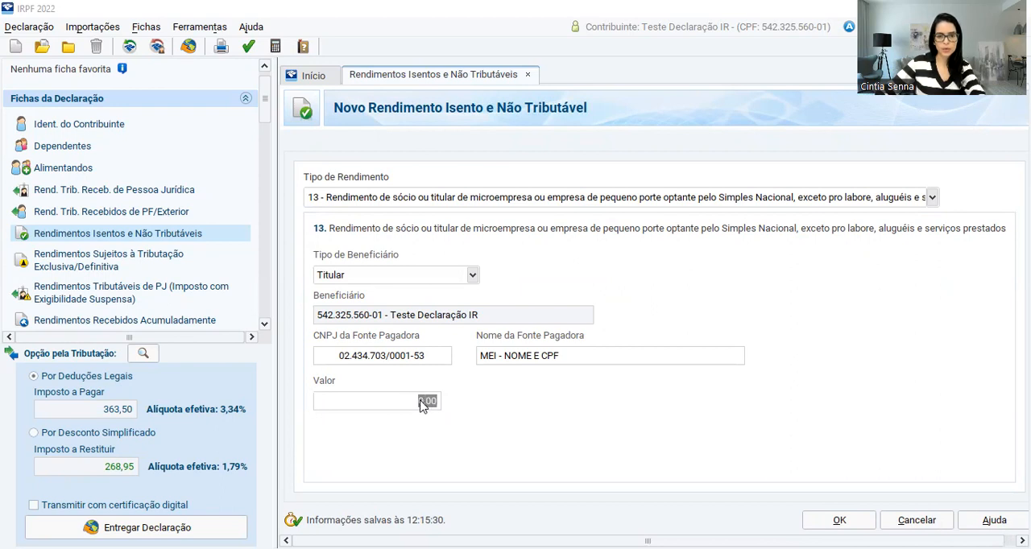
{"action": "type", "text": "10200"}
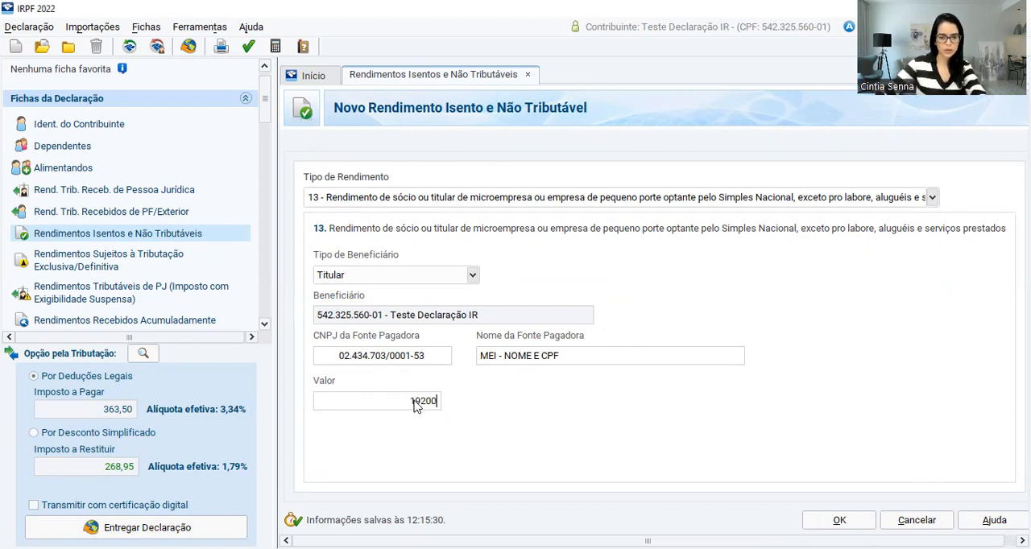
{"action": "key", "text": "Tab"}
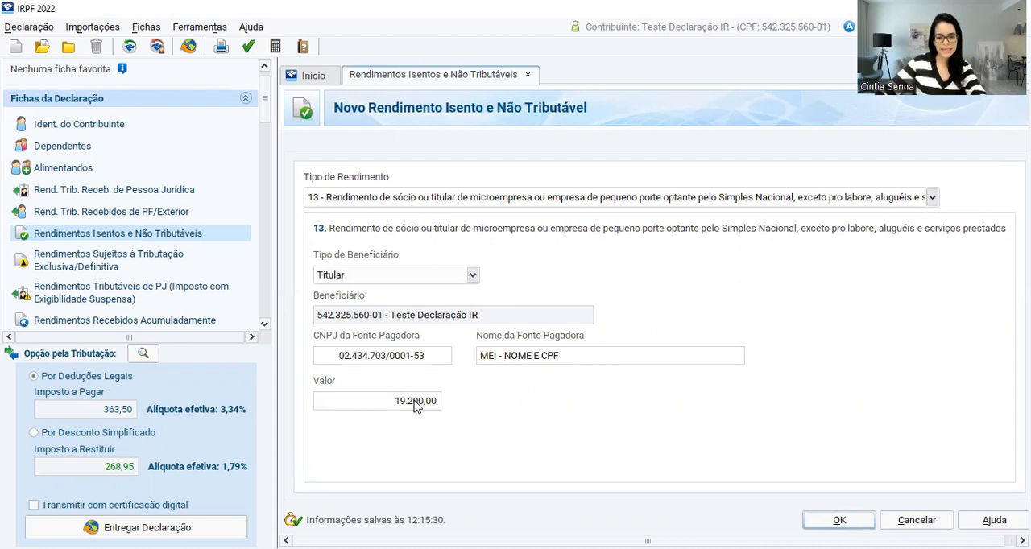
{"action": "left_click", "coordinate": [840, 520]}
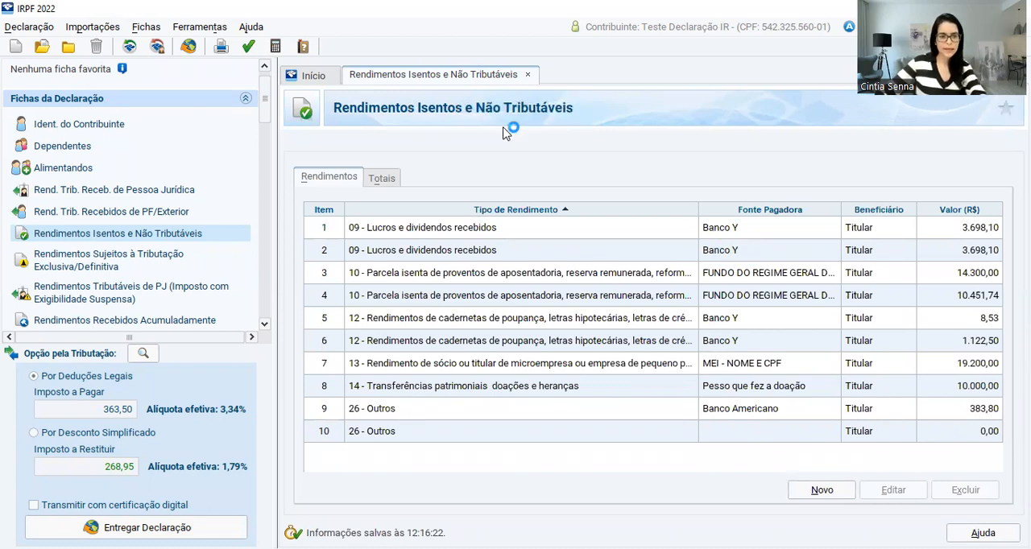
Start a new taxable income entry received from Pessoa Jurídica by the Titular, with the MEI's CNPJ as payer
{"action": "left_click", "coordinate": [95, 195]}
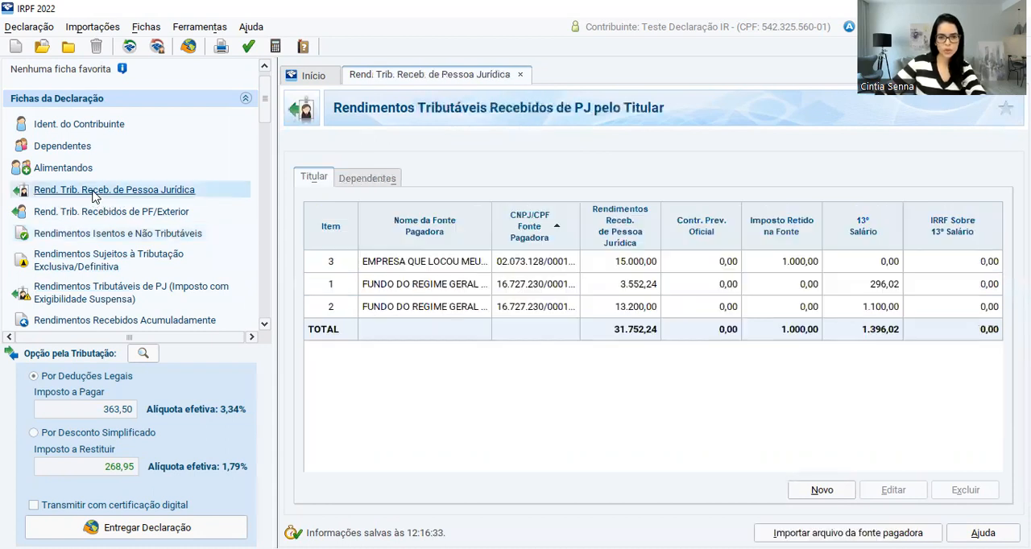
{"action": "left_click", "coordinate": [822, 490]}
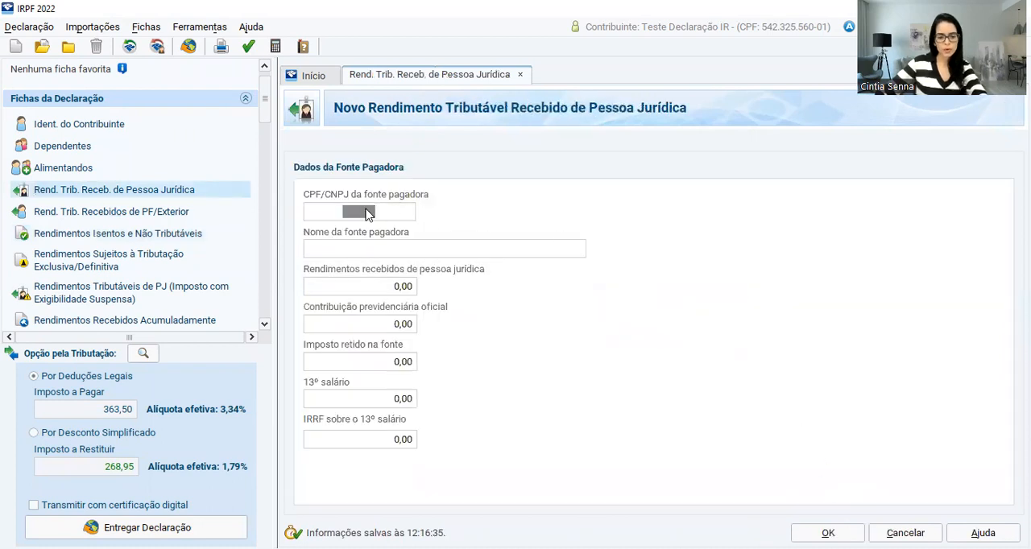
{"action": "key", "text": "ctrl+v"}
{"action": "left_click", "coordinate": [382, 251]}
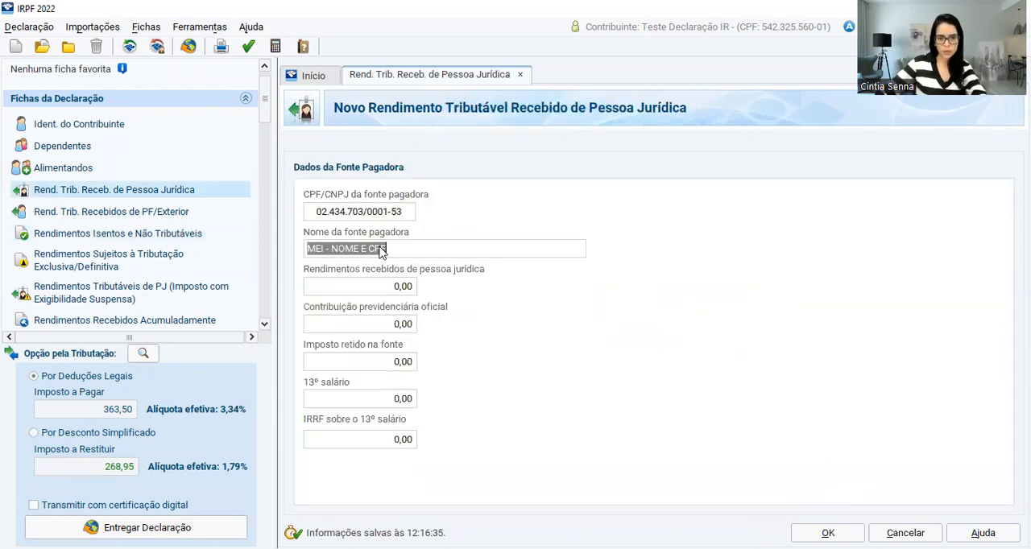
Set Rendimentos recebidos de pessoa jurídica to 20.800,00 and Contribuição previdenciária oficial to 600,00, and save the taxable income entry
{"action": "left_click", "coordinate": [388, 292]}
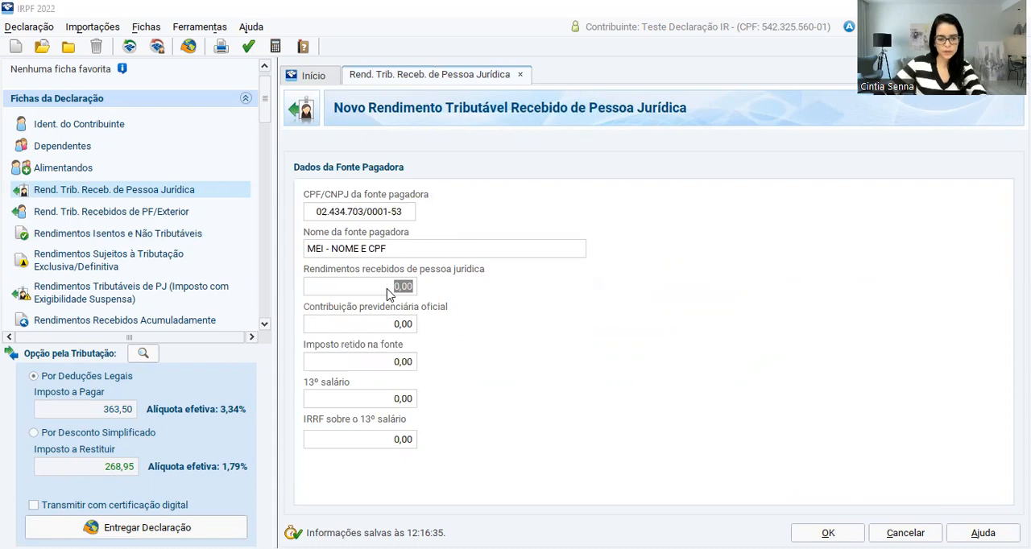
{"action": "type", "text": "20800"}
{"action": "key", "text": "Tab"}
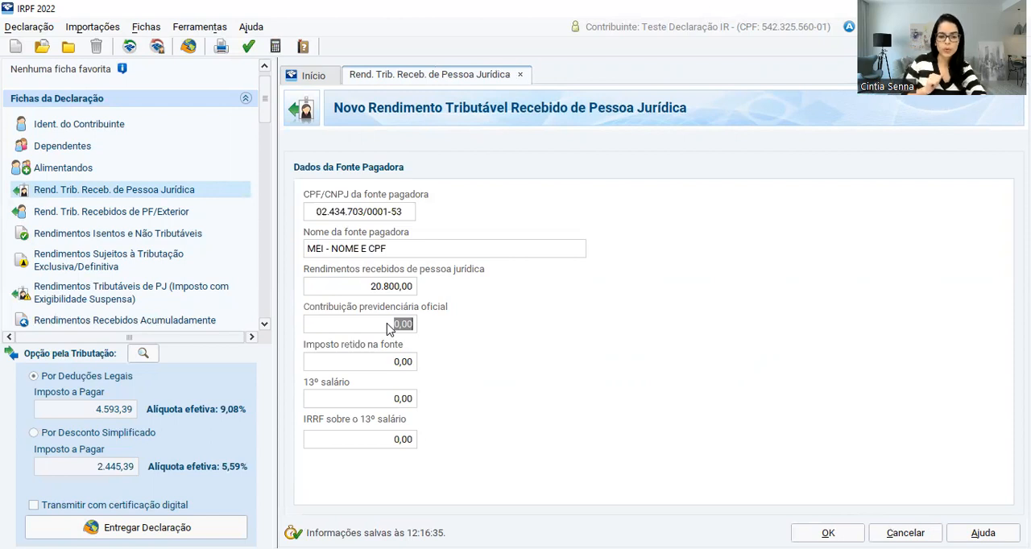
{"action": "type", "text": "600"}
{"action": "key", "text": "Tab"}
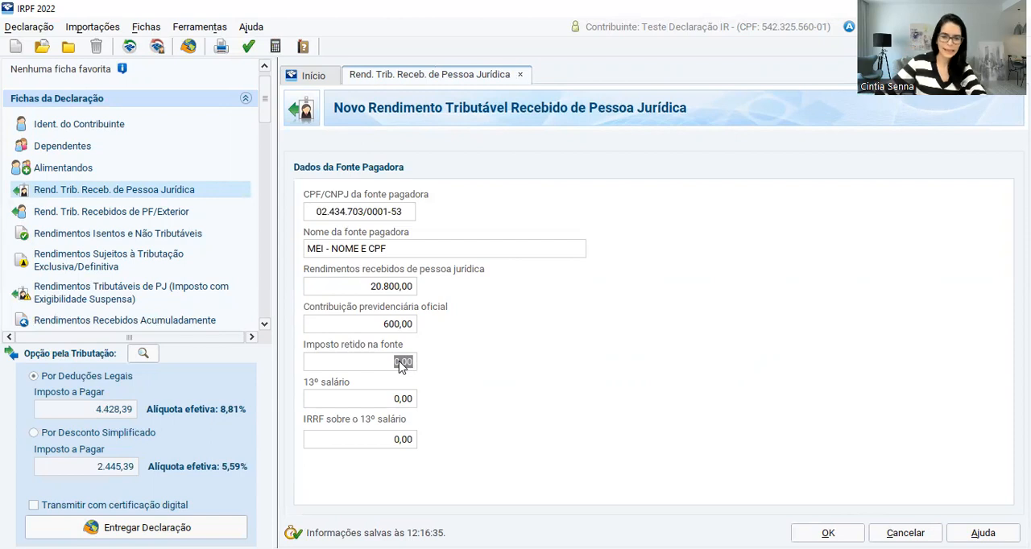
{"action": "left_click", "coordinate": [395, 398]}
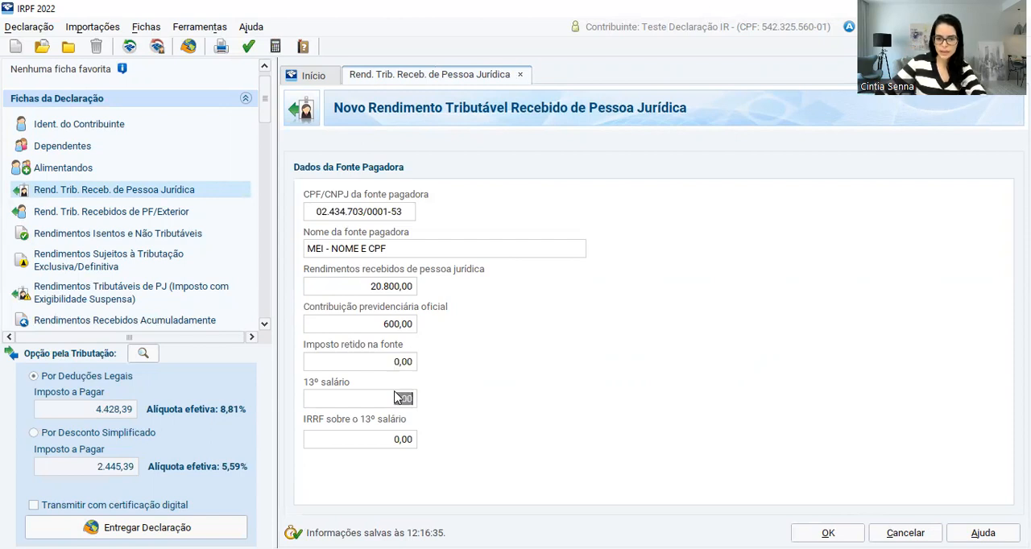
{"action": "left_click", "coordinate": [399, 440]}
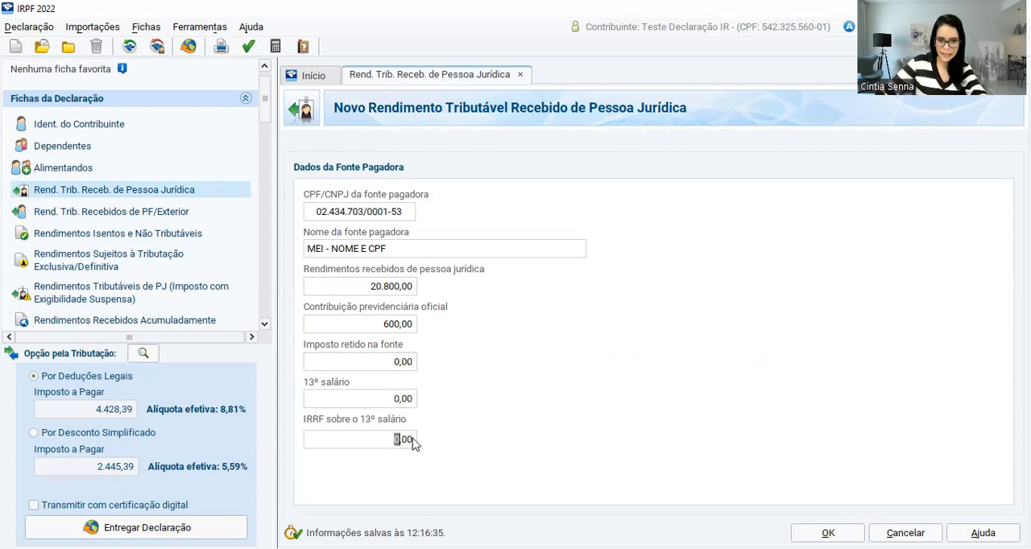
{"action": "left_click", "coordinate": [828, 533]}
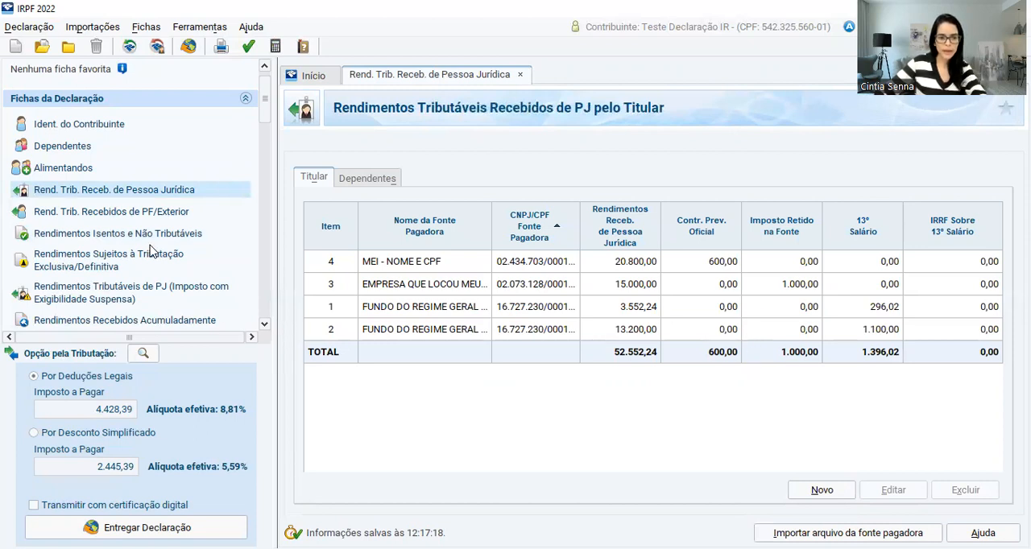
Start a new Bens e Direitos entry in group 03 - Participações Societárias
{"action": "scroll", "coordinate": [150, 252], "scroll_direction": "down", "scroll_amount": 4}
{"action": "scroll", "coordinate": [150, 252], "scroll_direction": "down", "scroll_amount": 1}
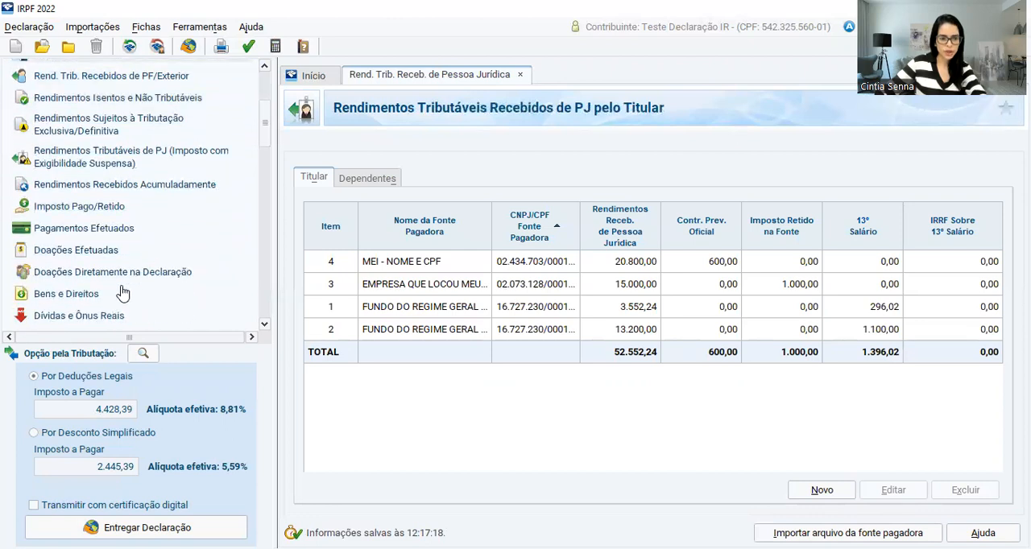
{"action": "left_click", "coordinate": [79, 296]}
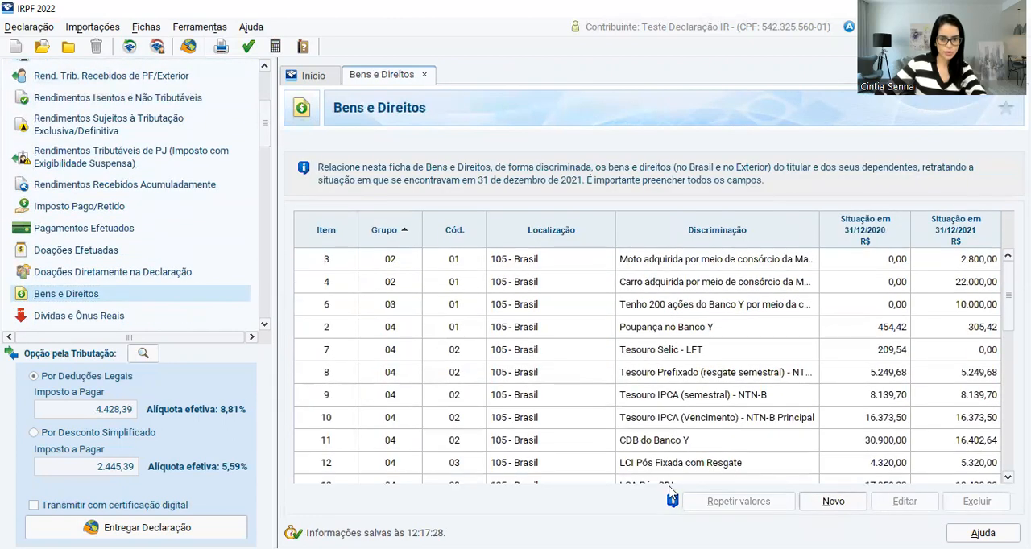
{"action": "left_click", "coordinate": [829, 501]}
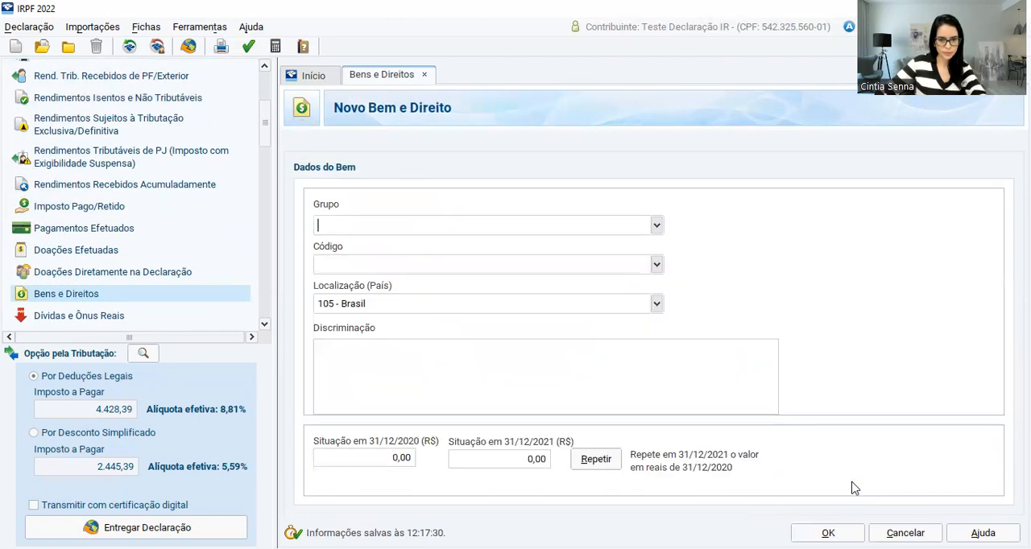
{"action": "left_click", "coordinate": [658, 227]}
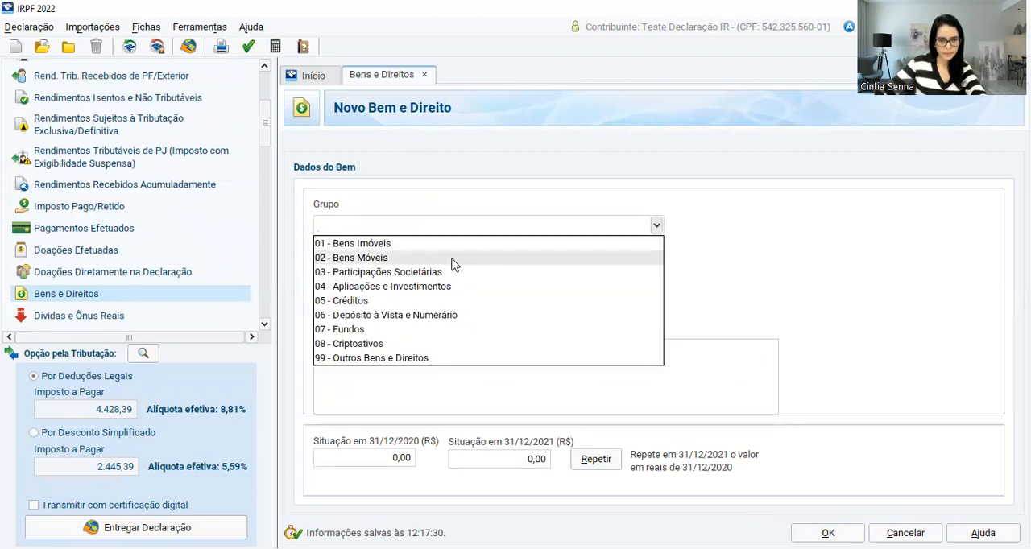
{"action": "left_click", "coordinate": [417, 277]}
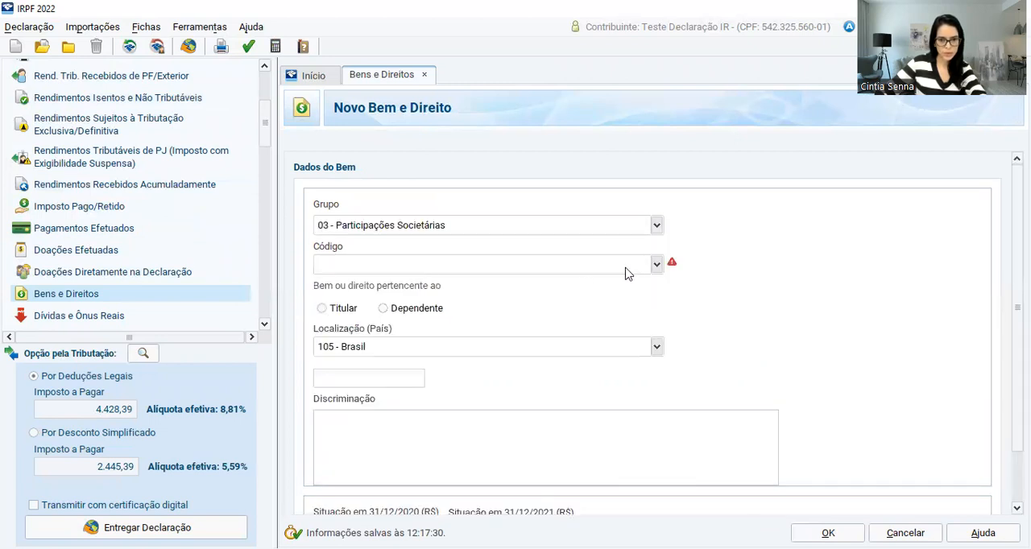
Set the asset's Código to 02 - Quotas ou quinhões de capital, assign it to the Titular and enter the MEI's CNPJ
{"action": "left_click", "coordinate": [657, 265]}
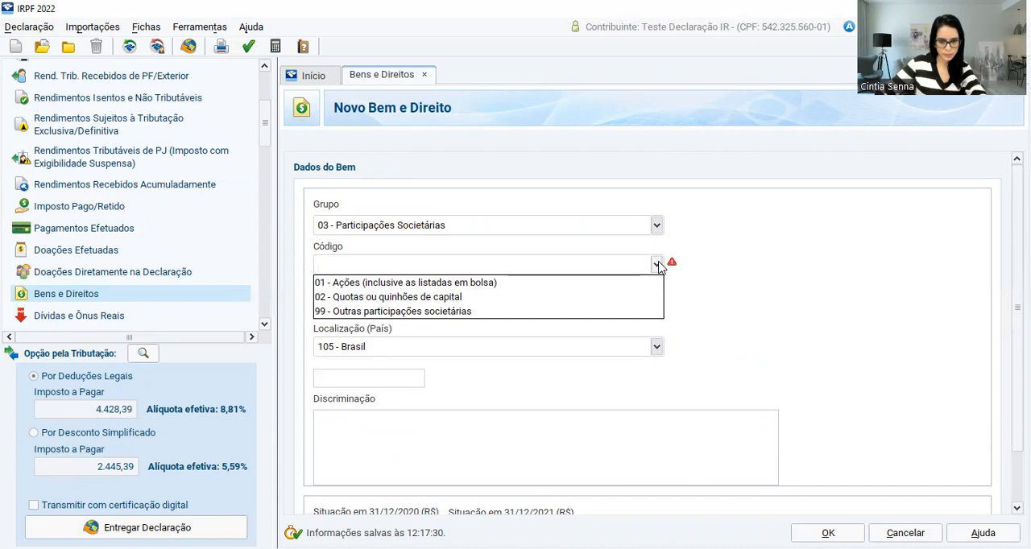
{"action": "left_click", "coordinate": [400, 297]}
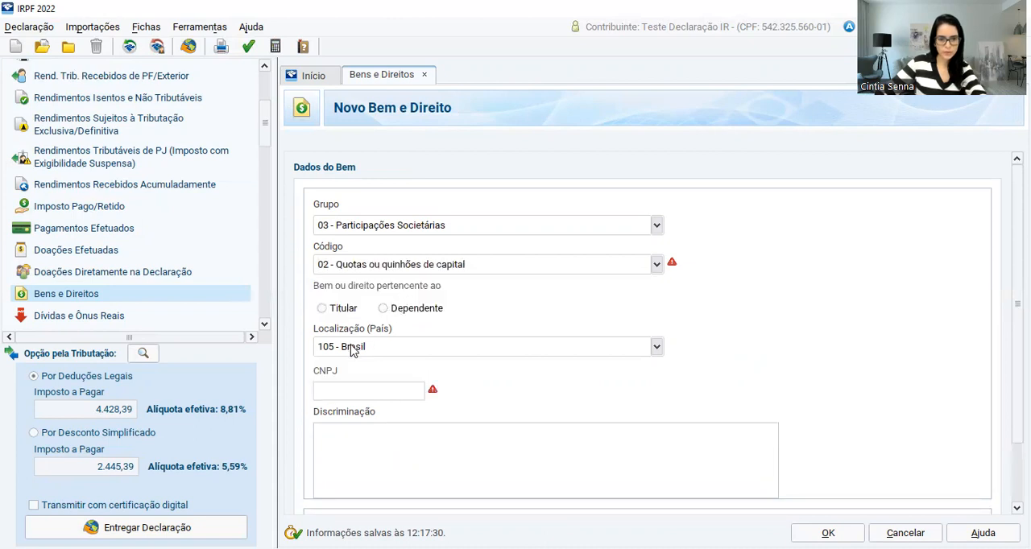
{"action": "left_click", "coordinate": [370, 393]}
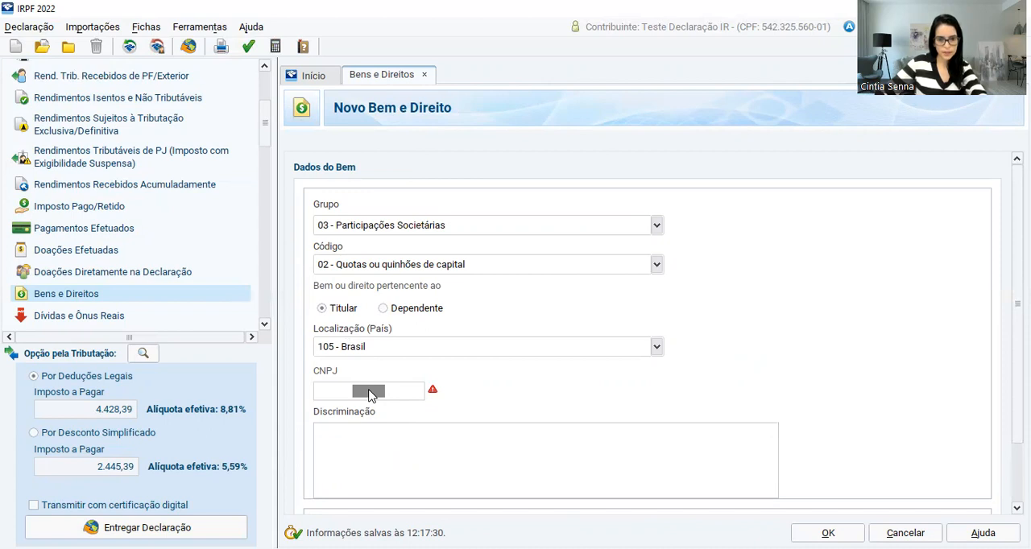
{"action": "type", "text": "2080000"}
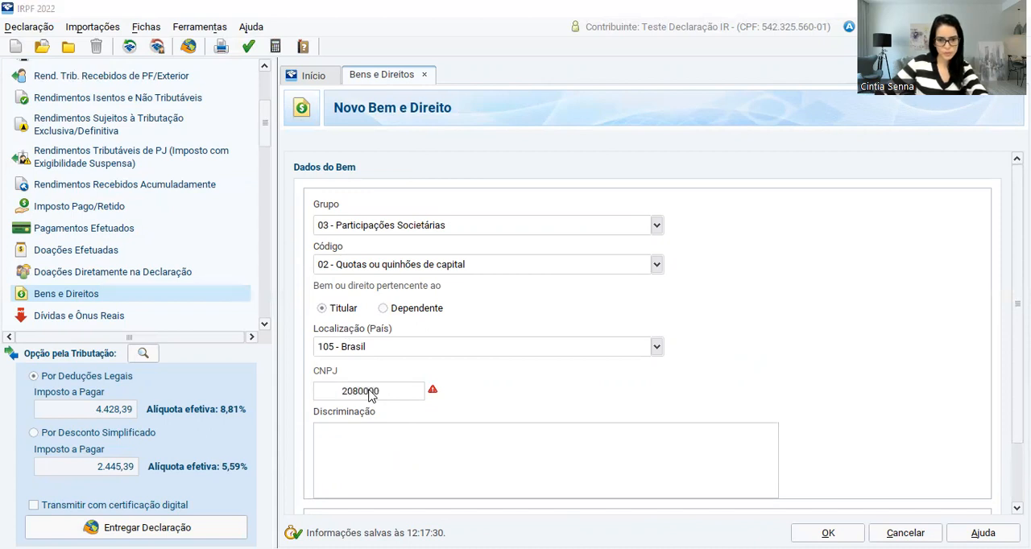
{"action": "double_click", "coordinate": [346, 394]}
{"action": "key", "text": "ctrl+v"}
Describe the asset in Discriminação as "Participação no MEI"
{"action": "left_click", "coordinate": [407, 442]}
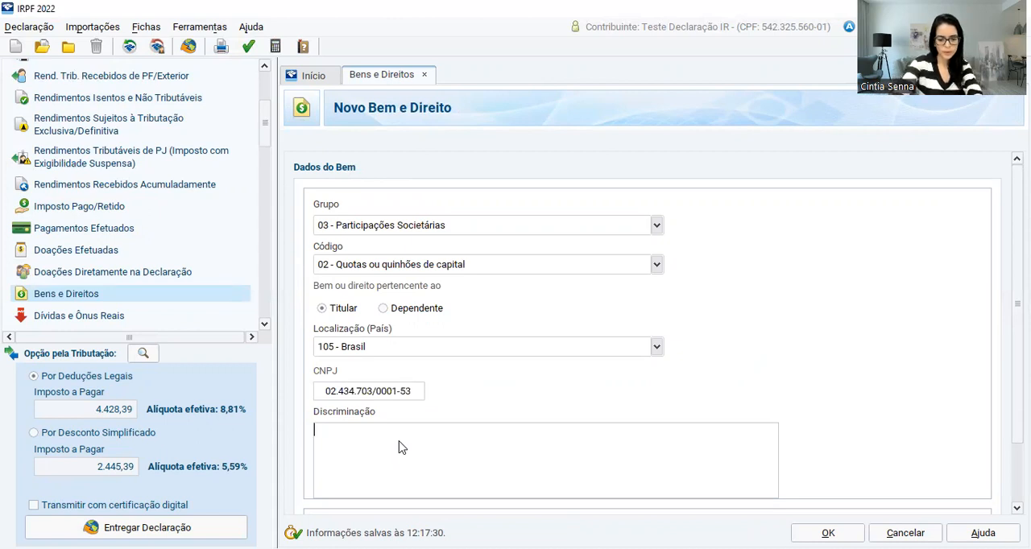
{"action": "type", "text": "PART"}
{"action": "key", "text": "BackSpace"}
{"action": "key", "text": "BackSpace"}
{"action": "key", "text": "BackSpace"}
{"action": "type", "text": "AR"}
{"action": "key", "text": "BackSpace"}
{"action": "key", "text": "BackSpace"}
{"action": "type", "text": "ar"}
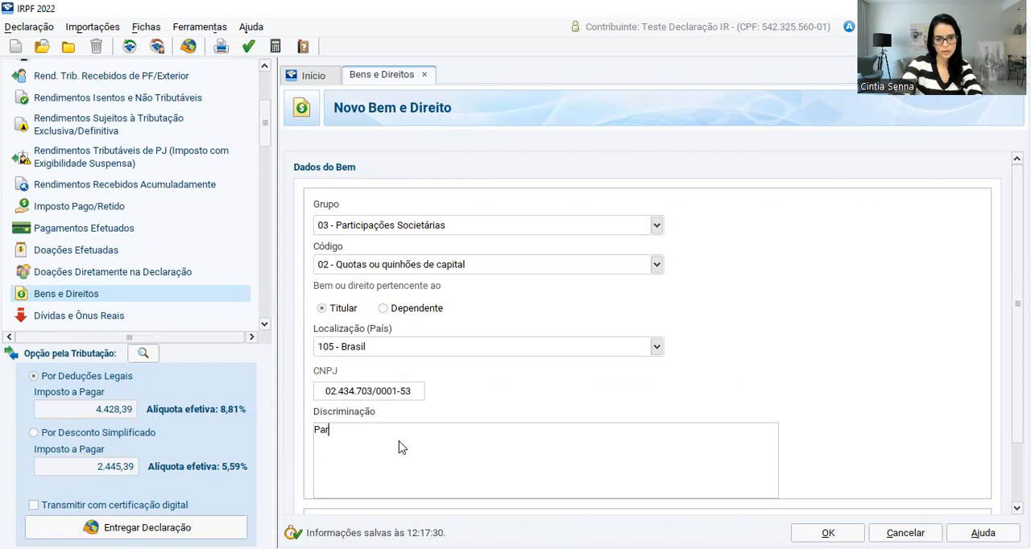
{"action": "type", "text": "ticipação"}
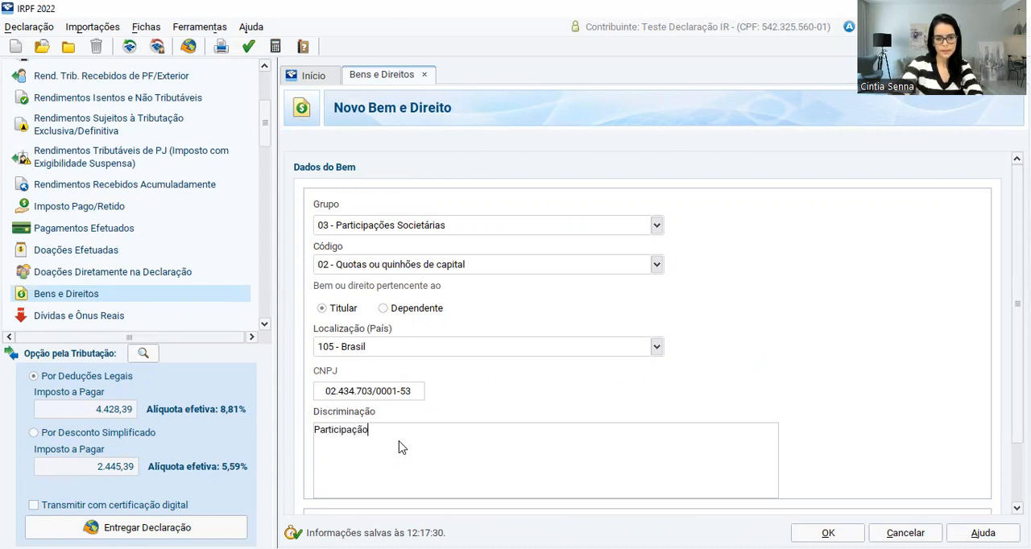
{"action": "type", "text": " no MEI"}
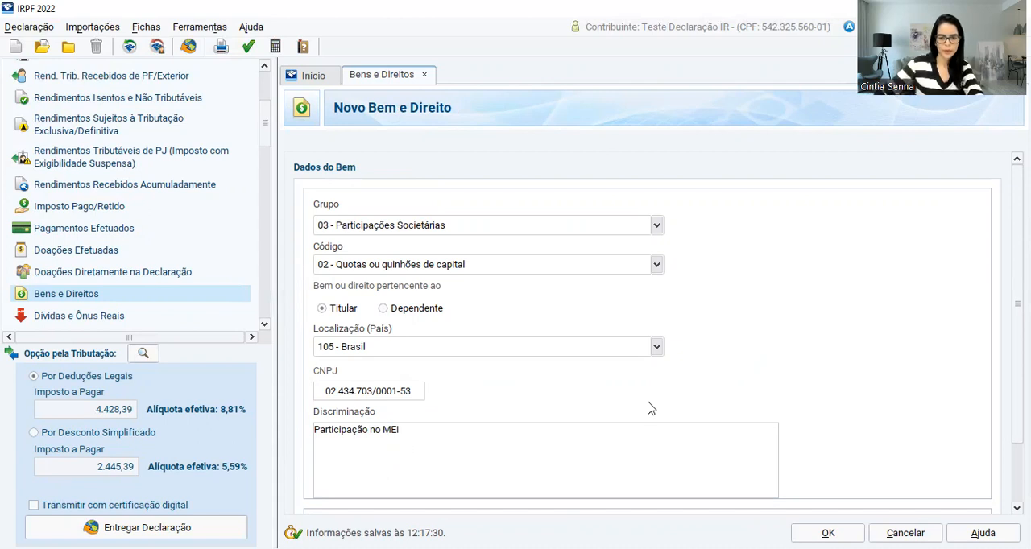
Set the asset's Situação em 31/12/2021 to 1.000,00 and save the Bens e Direitos entry
{"action": "scroll", "coordinate": [651, 408], "scroll_direction": "down", "scroll_amount": 2}
{"action": "left_click", "coordinate": [508, 467]}
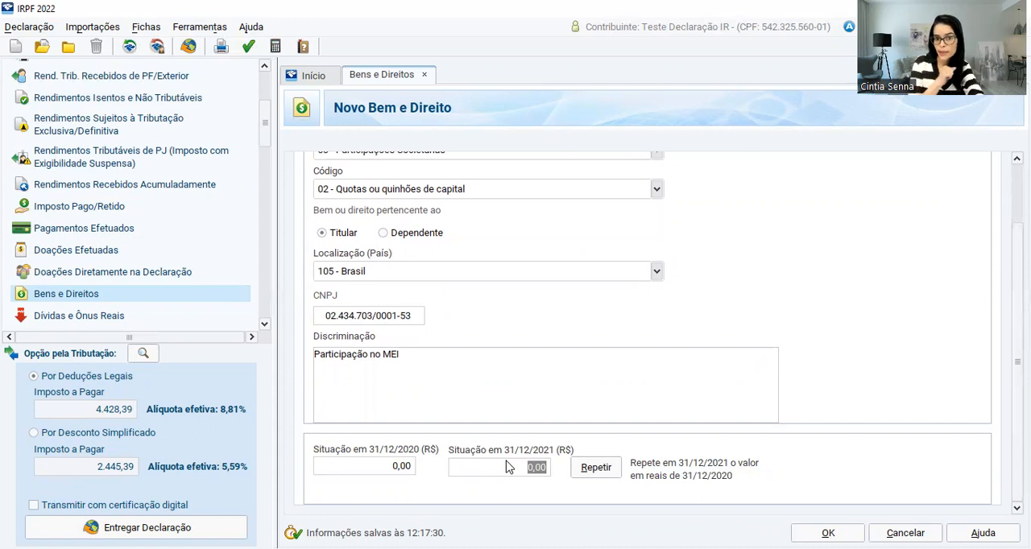
{"action": "type", "text": "1000"}
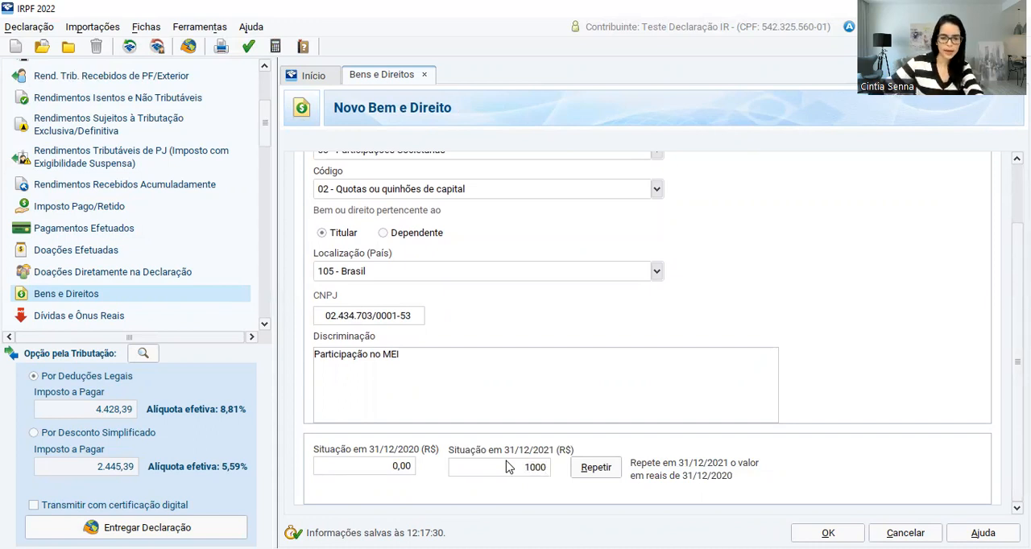
{"action": "left_click", "coordinate": [525, 400]}
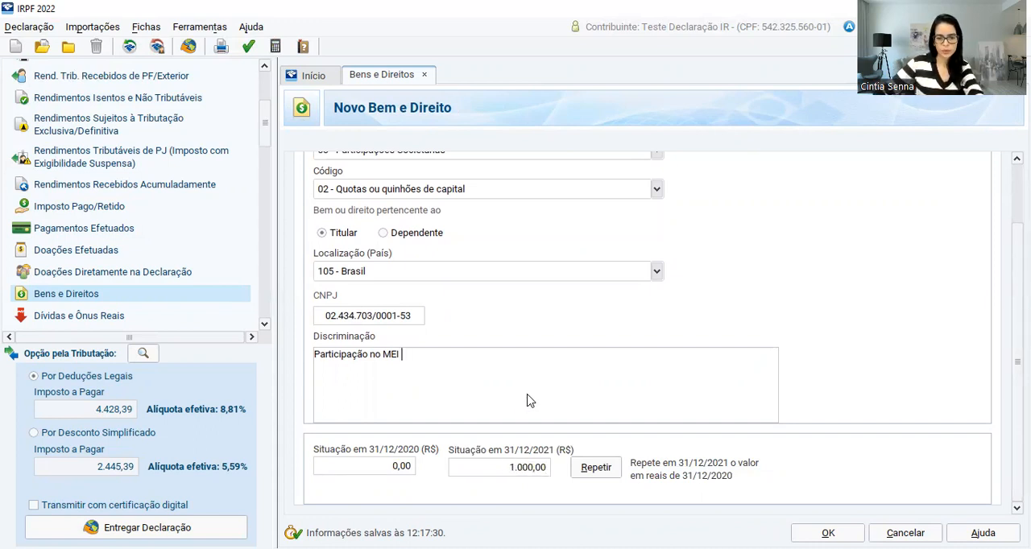
{"action": "left_click", "coordinate": [829, 532]}
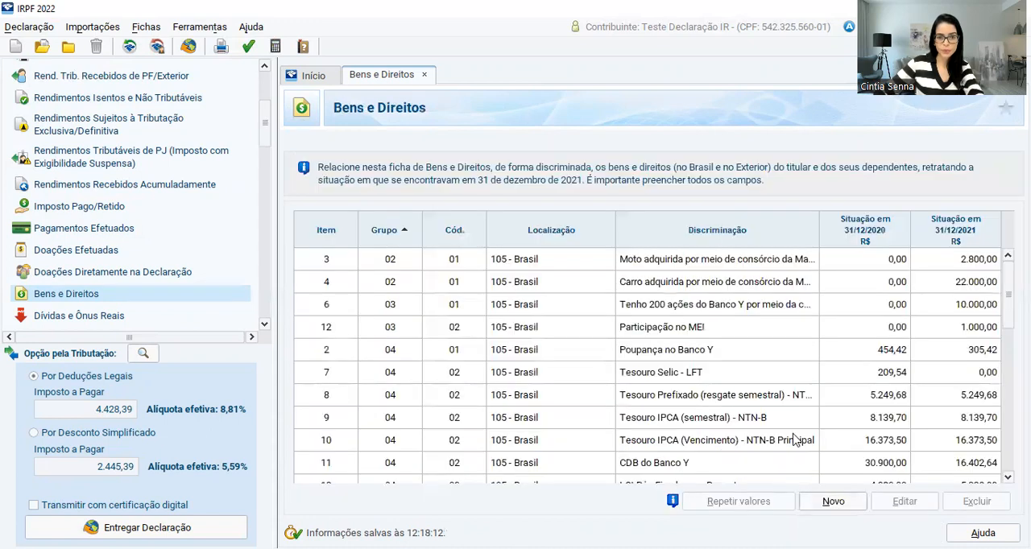